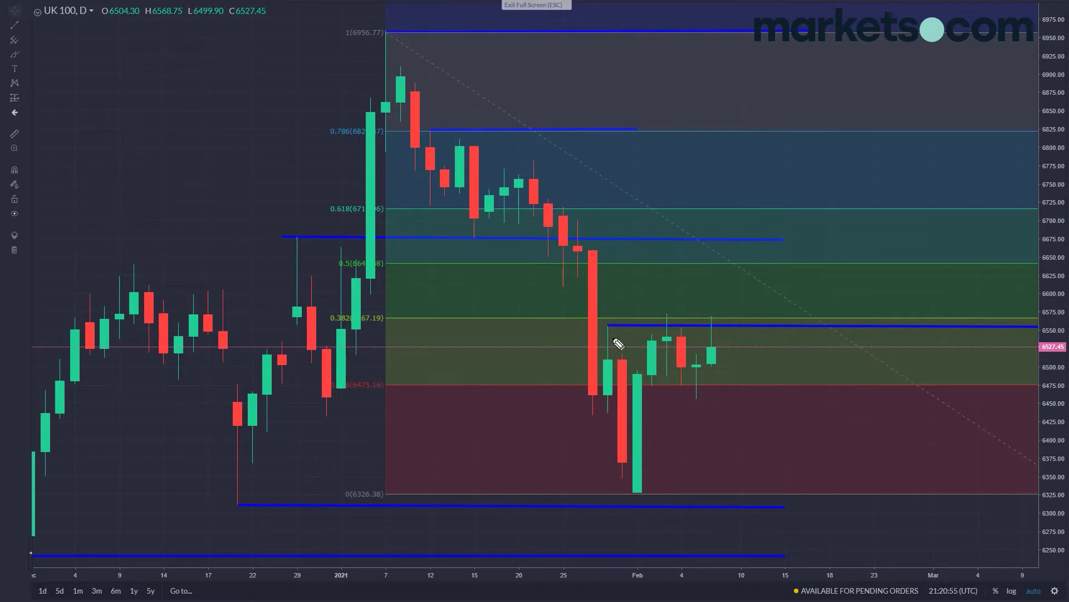
- Highlight the resistance line just below the 0.382 level and sketch a rising zigzag through it to about 6660, clearing each mark
left_click_drag(611, 329, 1014, 325)
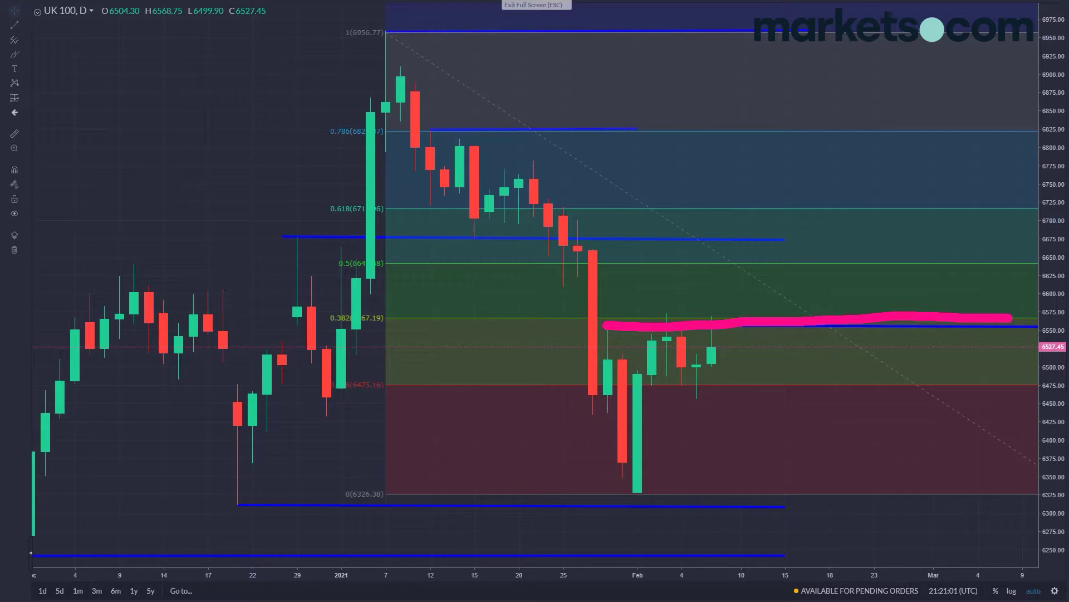
key("e")
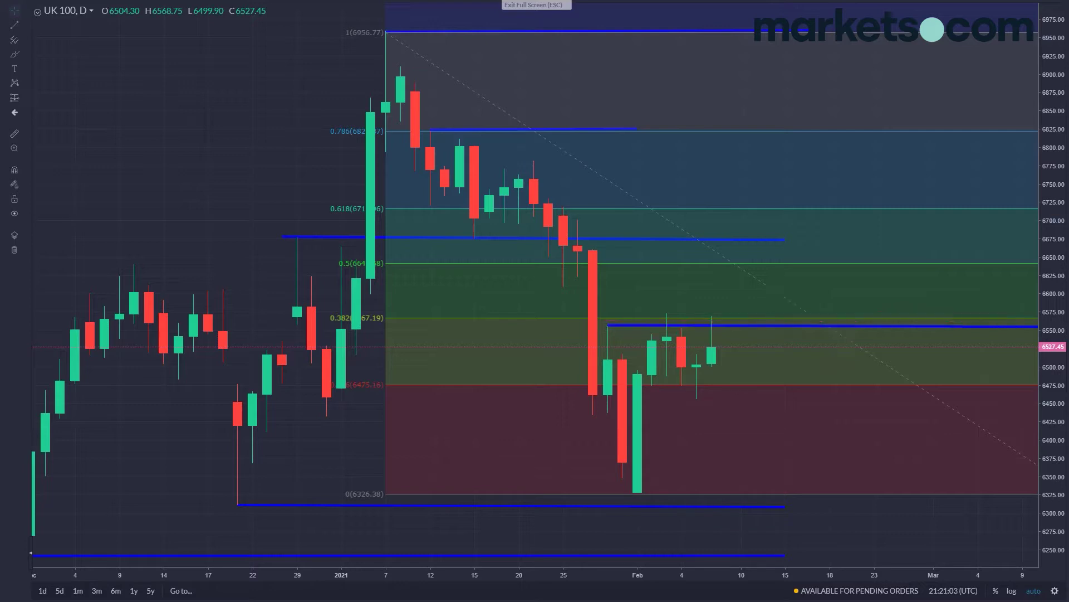
mouse_move(569, 427)
left_mouse_down()
mouse_move(622, 340)
mouse_move(670, 326)
mouse_move(686, 361)
mouse_move(711, 316)
mouse_move(727, 334)
mouse_move(778, 253)
left_mouse_up()
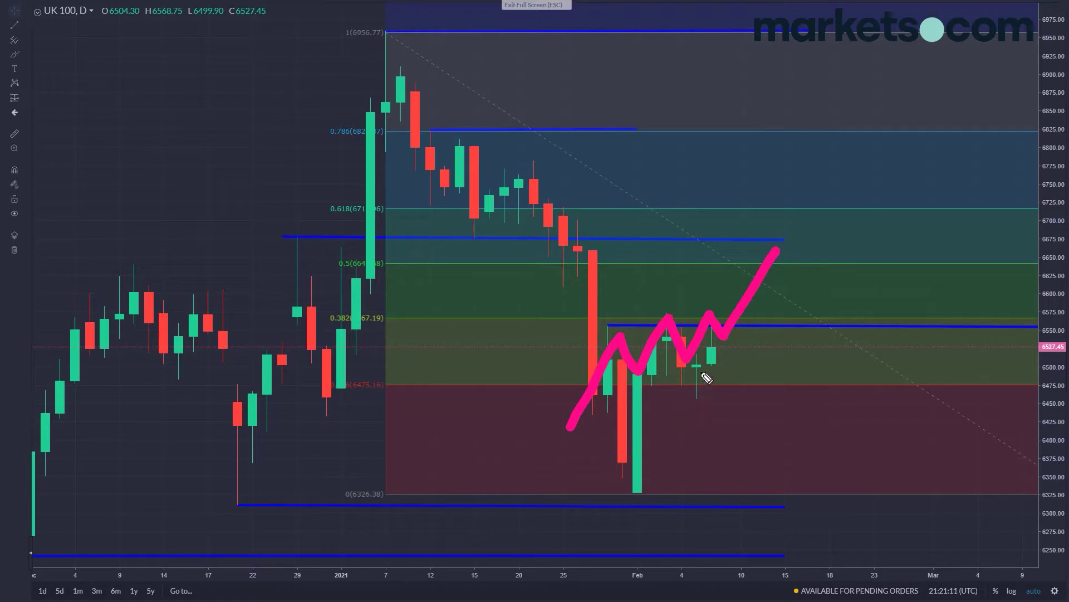
key("ctrl+z")
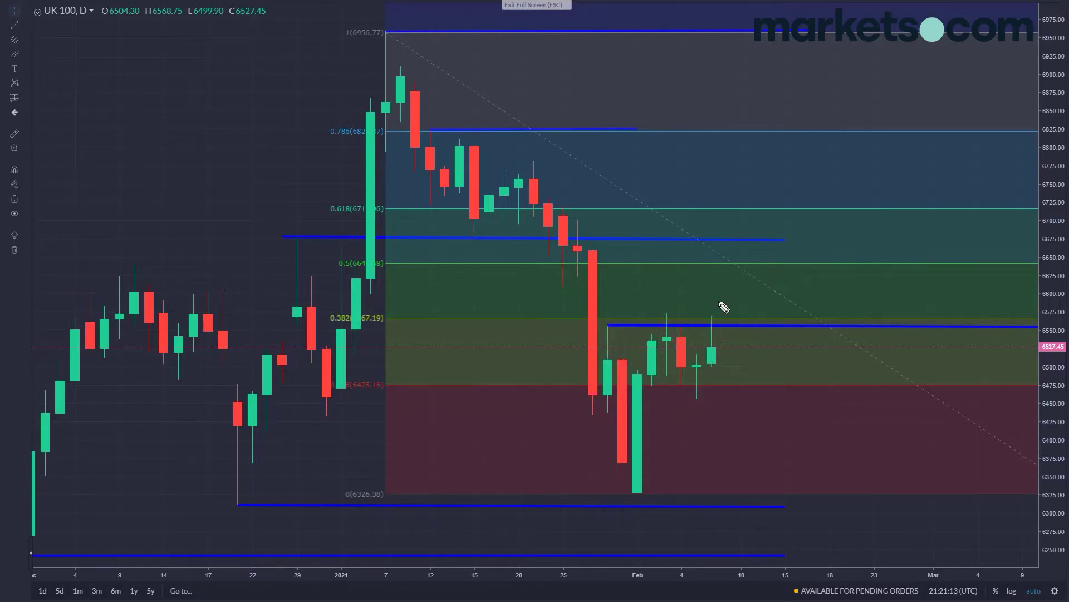
- Sketch a rise from the latest candle to about 6635, mark short levels at about 6490 and 6610, and clear the marks
left_click_drag(707, 349, 723, 326)
left_click_drag(696, 372, 745, 374)
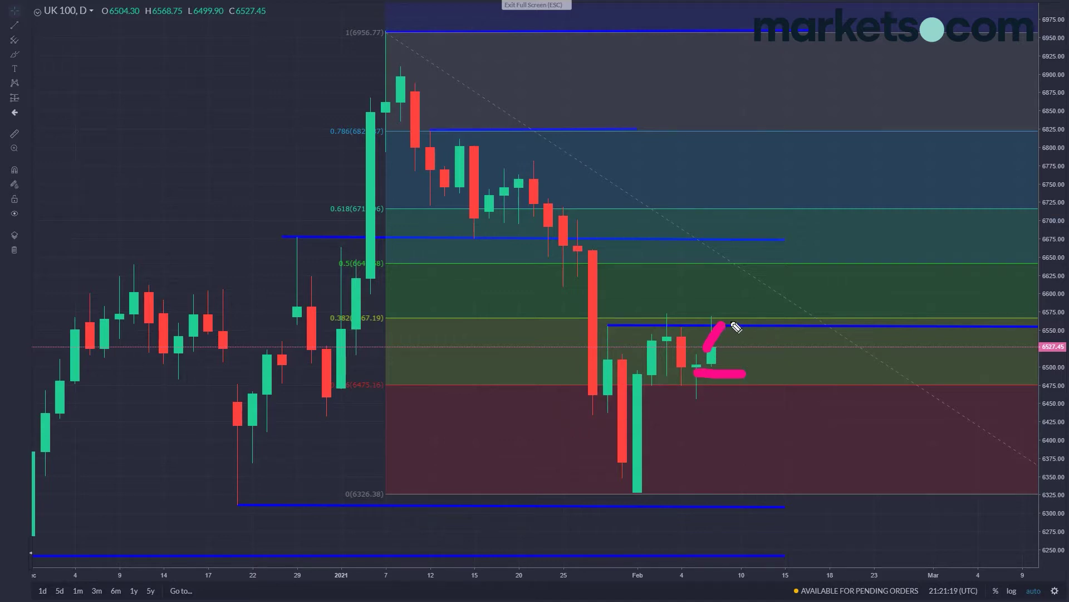
left_click_drag(723, 329, 754, 271)
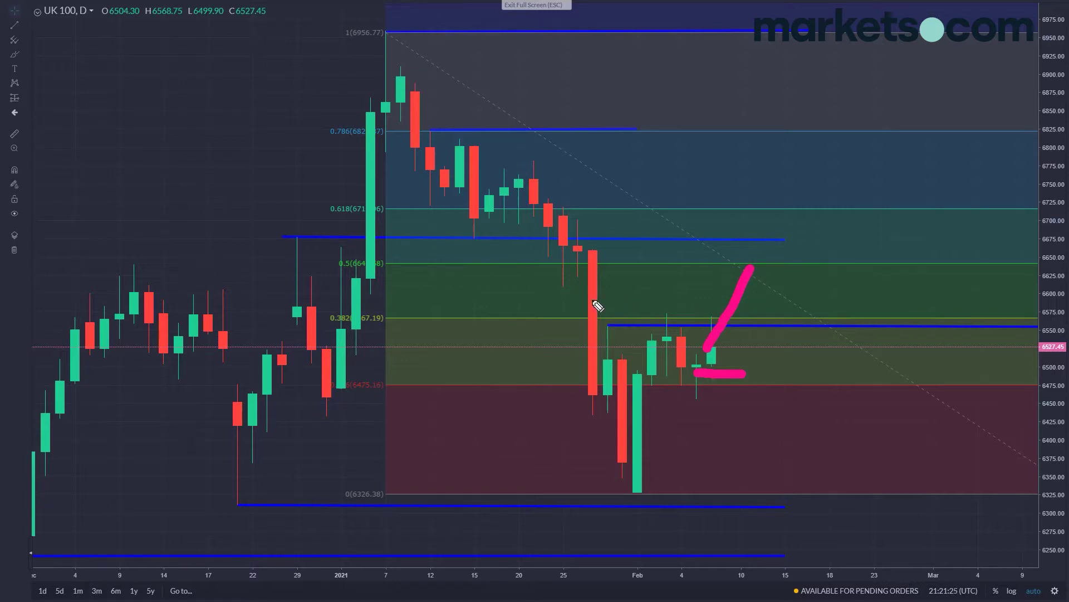
left_click_drag(544, 285, 639, 286)
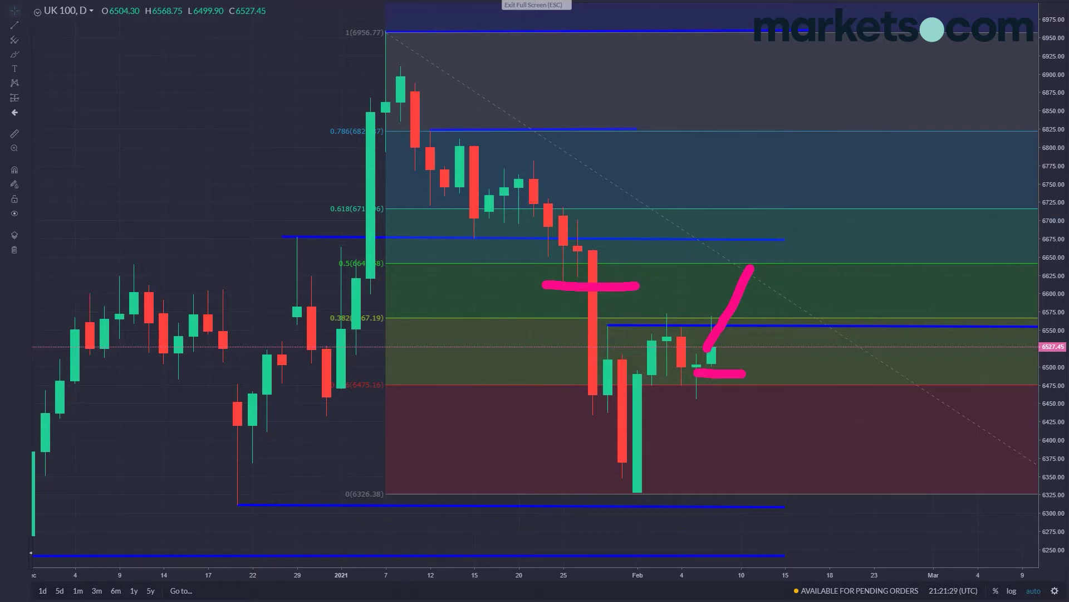
key("Escape")
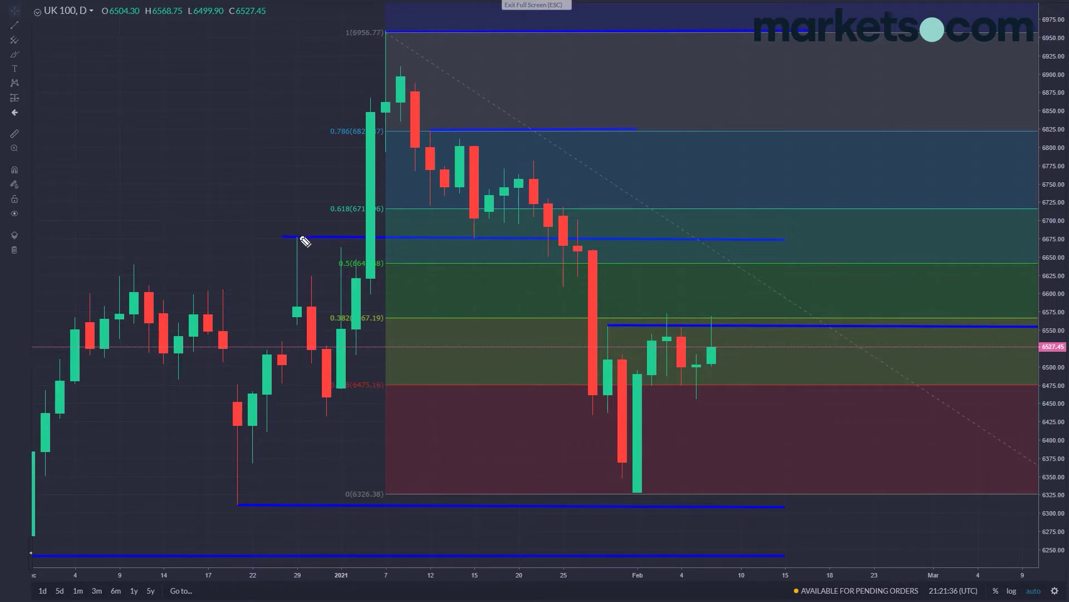
- Trace the price swings around the blue line near 6675 and sketch a rally and pullback from it, clearing each set of marks
left_click_drag(288, 237, 806, 237)
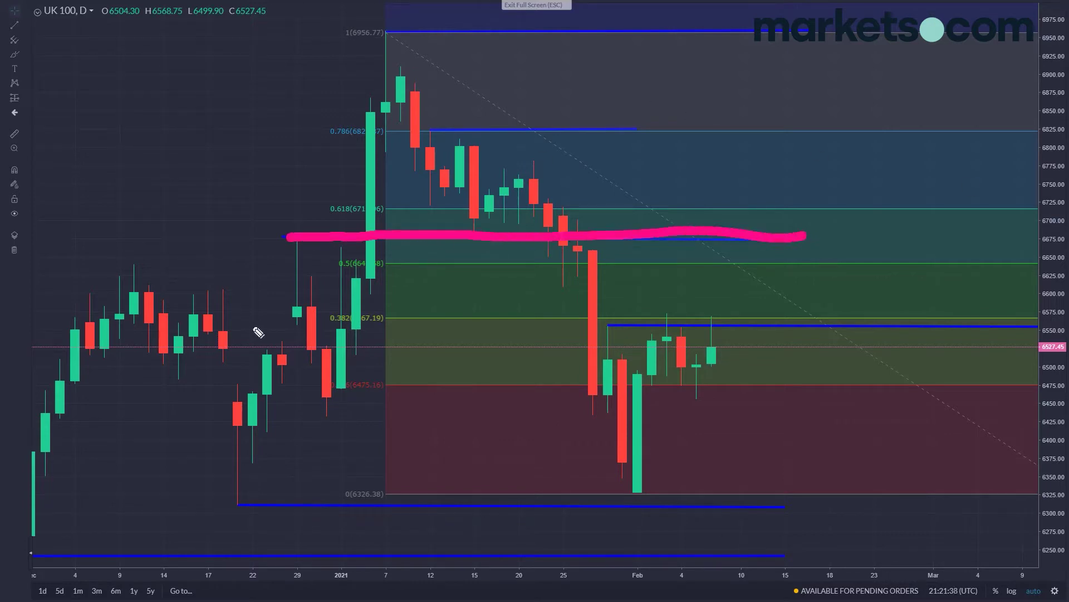
mouse_move(195, 485)
left_mouse_down()
mouse_move(290, 257)
mouse_move(349, 304)
mouse_move(442, 163)
mouse_move(498, 231)
mouse_move(563, 174)
mouse_move(673, 351)
mouse_move(719, 250)
mouse_move(796, 346)
left_mouse_up()
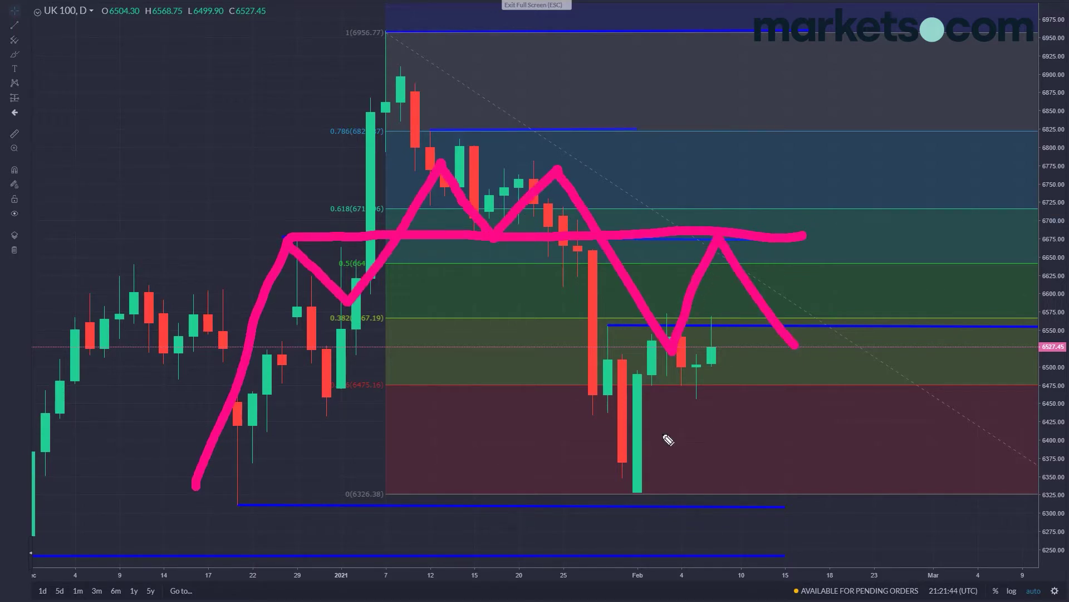
mouse_move(696, 159)
left_mouse_down()
mouse_move(706, 226)
mouse_move(746, 189)
mouse_move(742, 215)
left_mouse_up()
key("Escape")
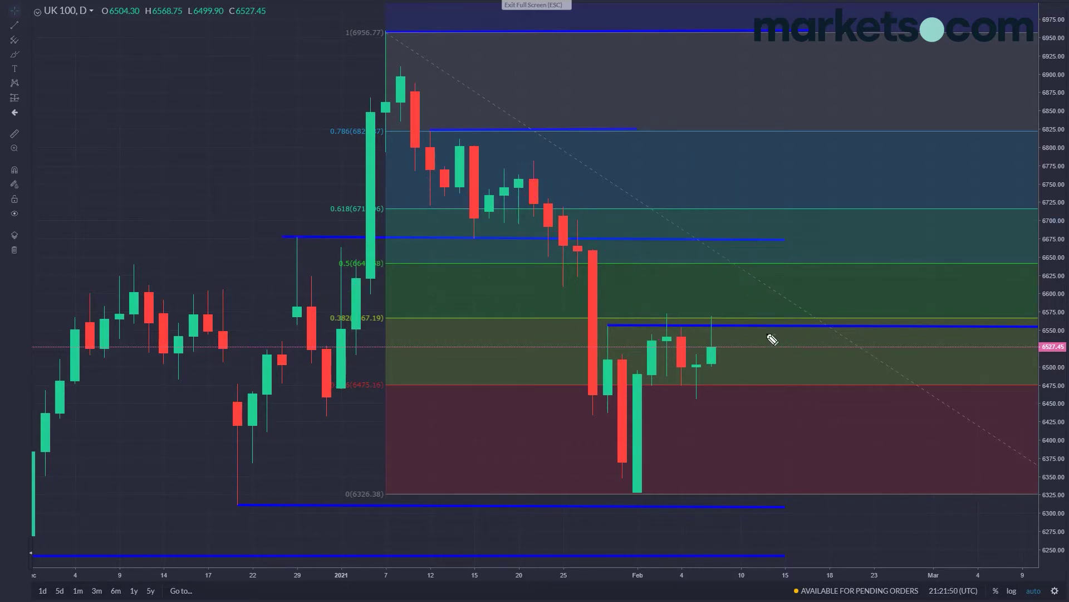
mouse_move(708, 324)
left_mouse_down()
mouse_move(737, 245)
mouse_move(752, 270)
left_mouse_up()
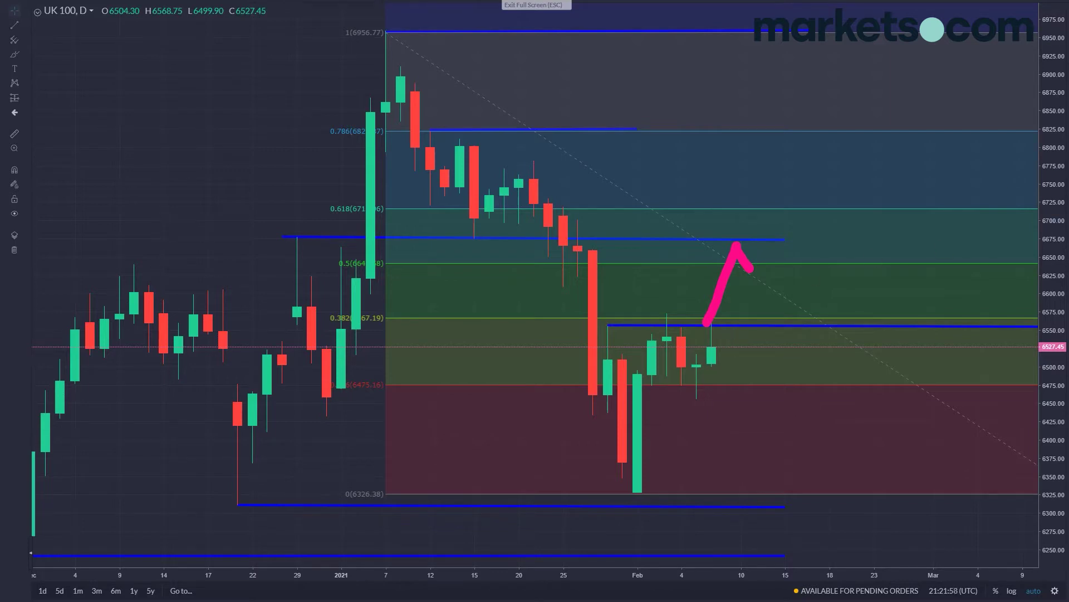
key("ctrl+z")
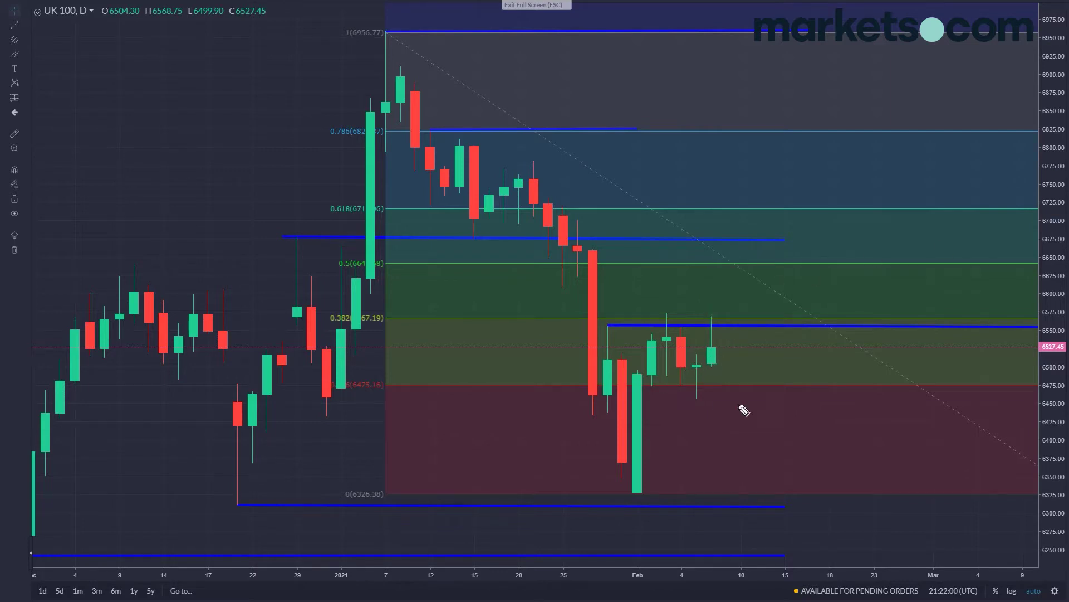
- Mark the support below the recent February lows with freehand lines at about 6450, removing each line
left_click_drag(672, 395, 860, 413)
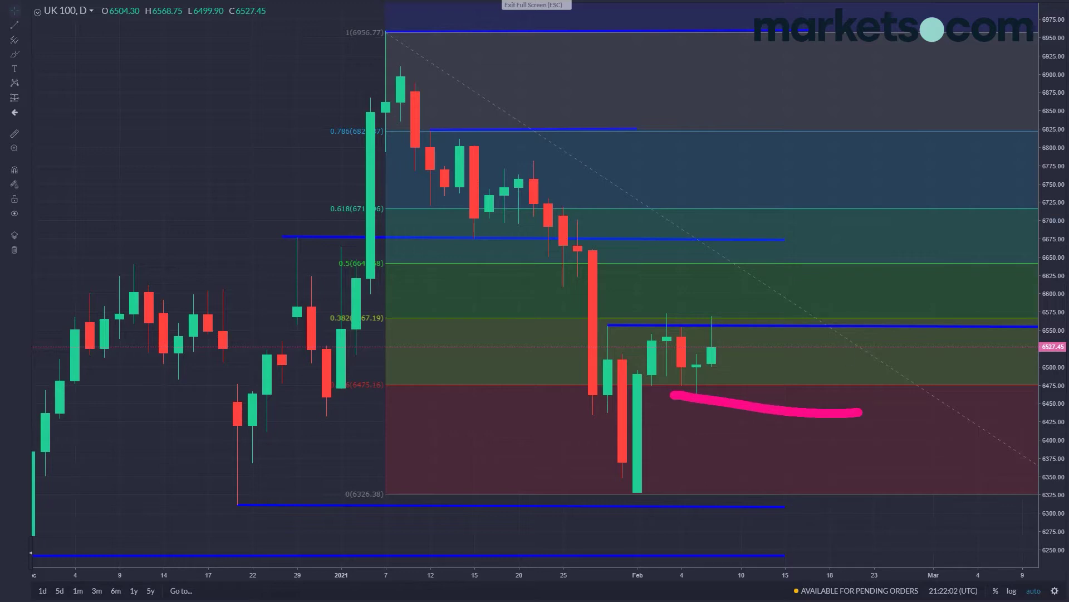
key("ctrl+z")
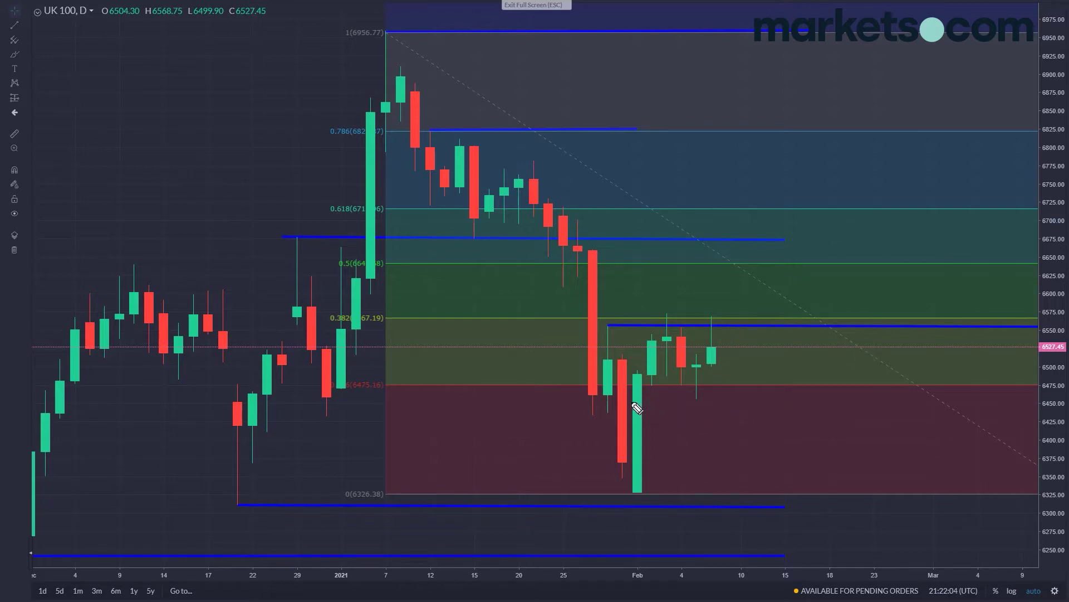
left_click_drag(589, 404, 790, 409)
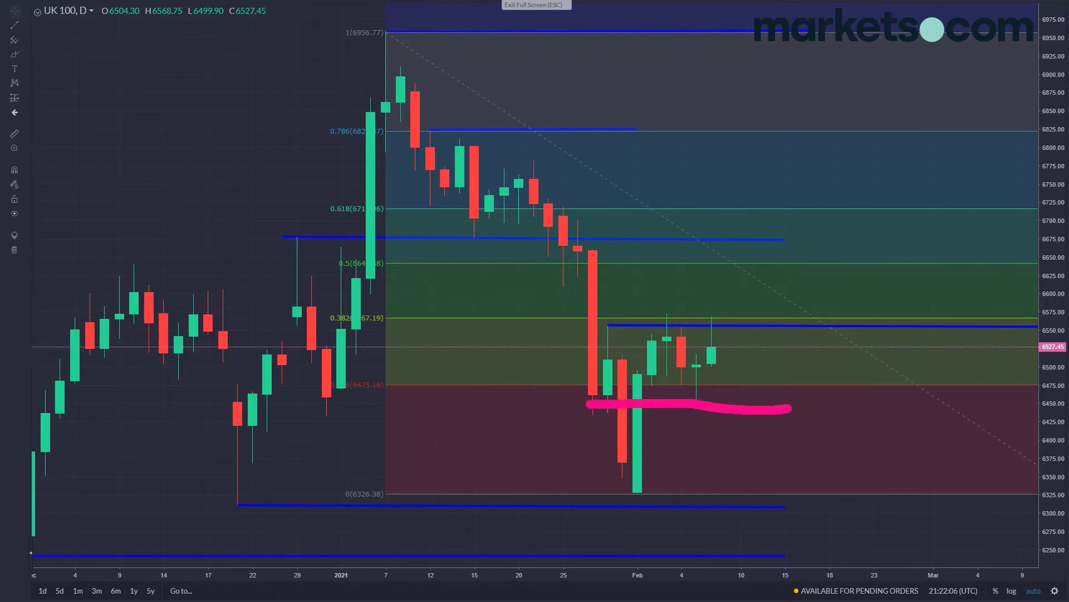
key("ctrl+z")
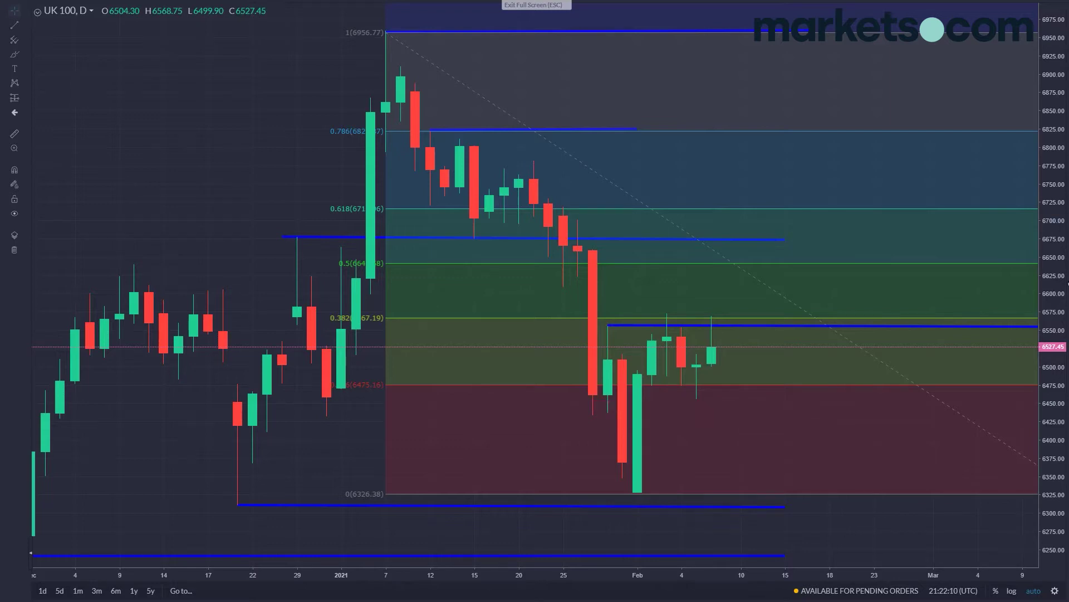
- Sketch a drop from the 0.236 level to the 0 level, highlighting both levels and circling the December low, and clear the marks
left_click_drag(641, 384, 799, 384)
mouse_move(711, 346)
left_mouse_down()
mouse_move(721, 370)
mouse_move(785, 425)
mouse_move(816, 498)
left_mouse_up()
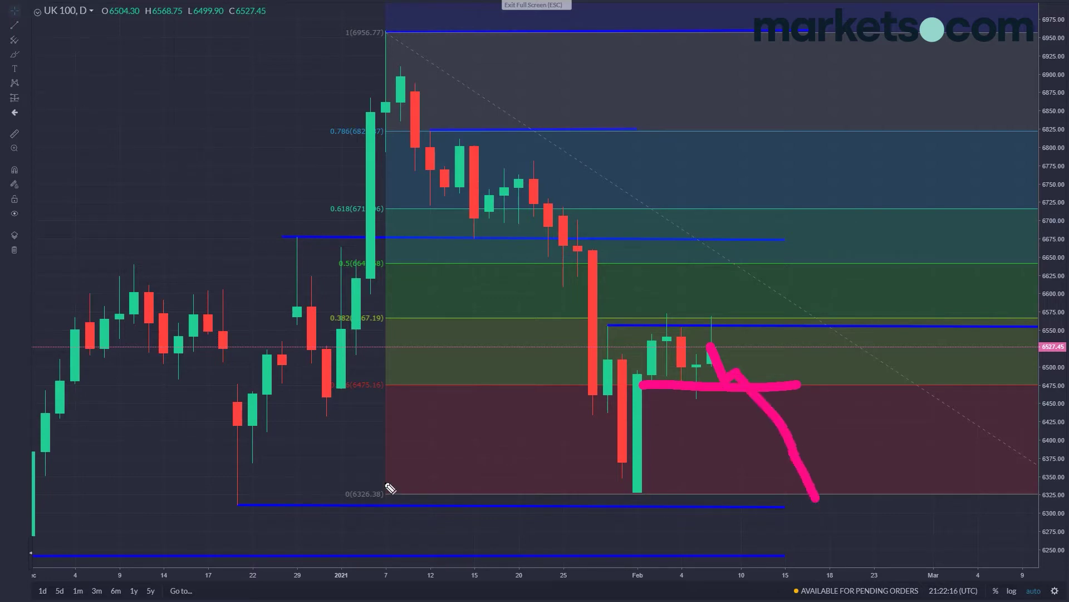
left_click_drag(351, 492, 794, 499)
left_click_drag(185, 497, 233, 481)
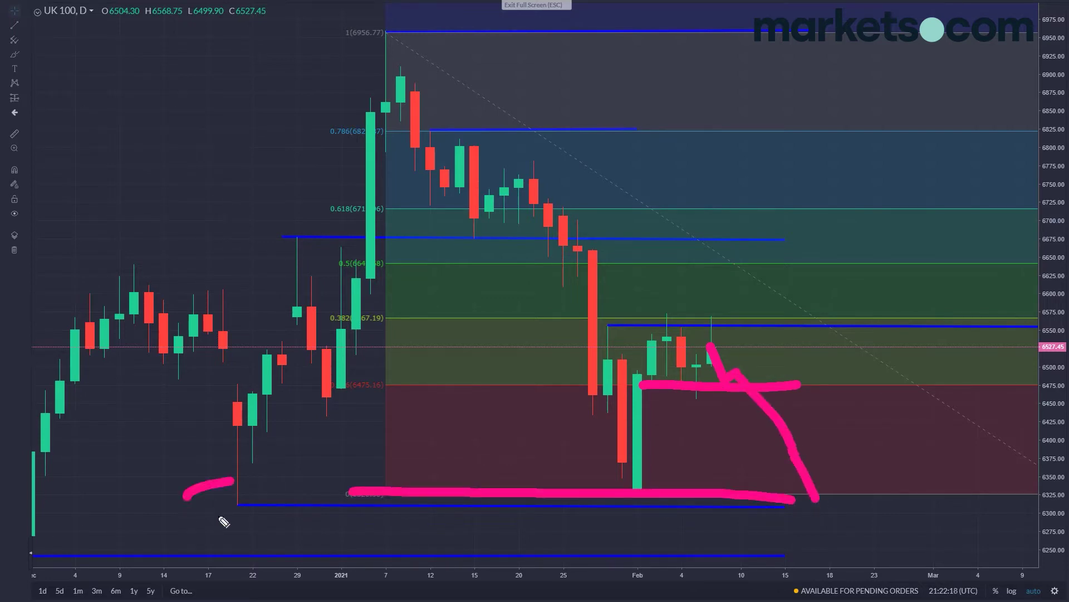
left_click_drag(223, 521, 248, 484)
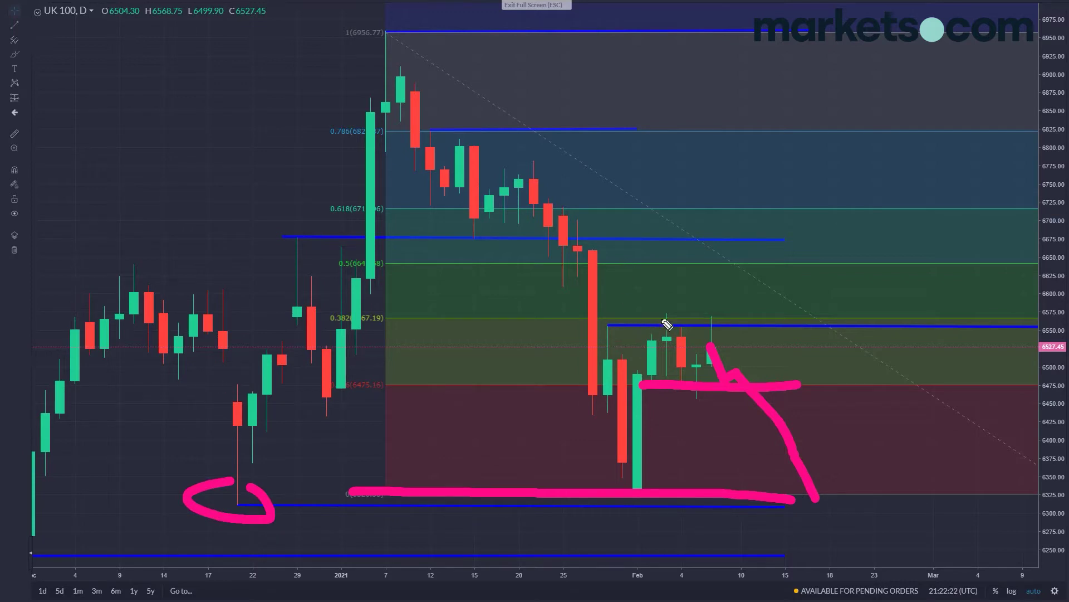
key("e")
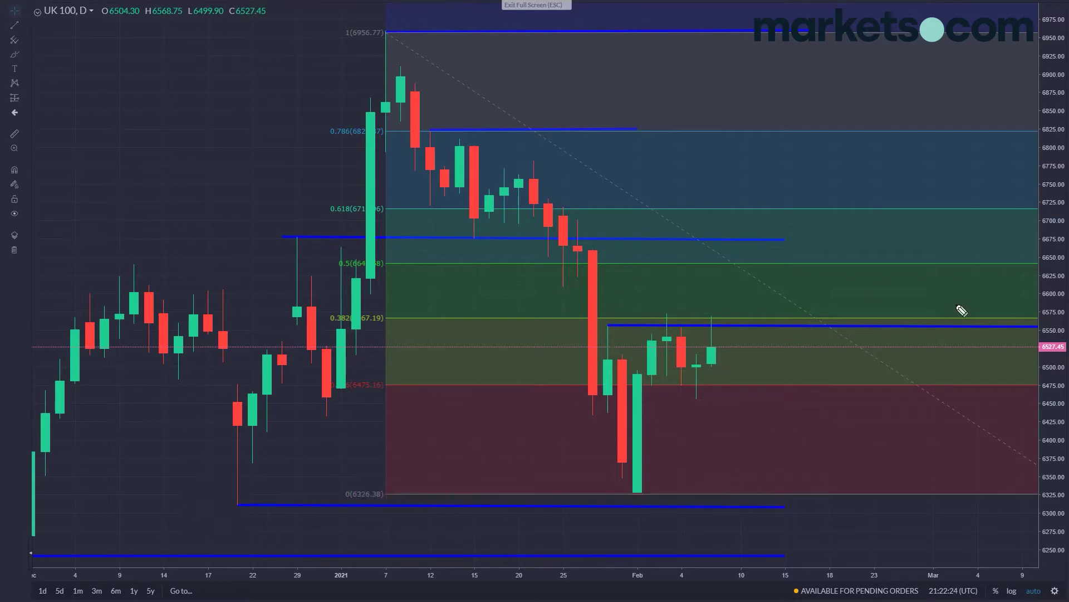
- Sketch a rally to about 6670 with a pullback and a drop to about 6325 with a rebound, and clear both paths
mouse_move(713, 326)
left_mouse_down()
mouse_move(747, 242)
mouse_move(771, 280)
left_mouse_up()
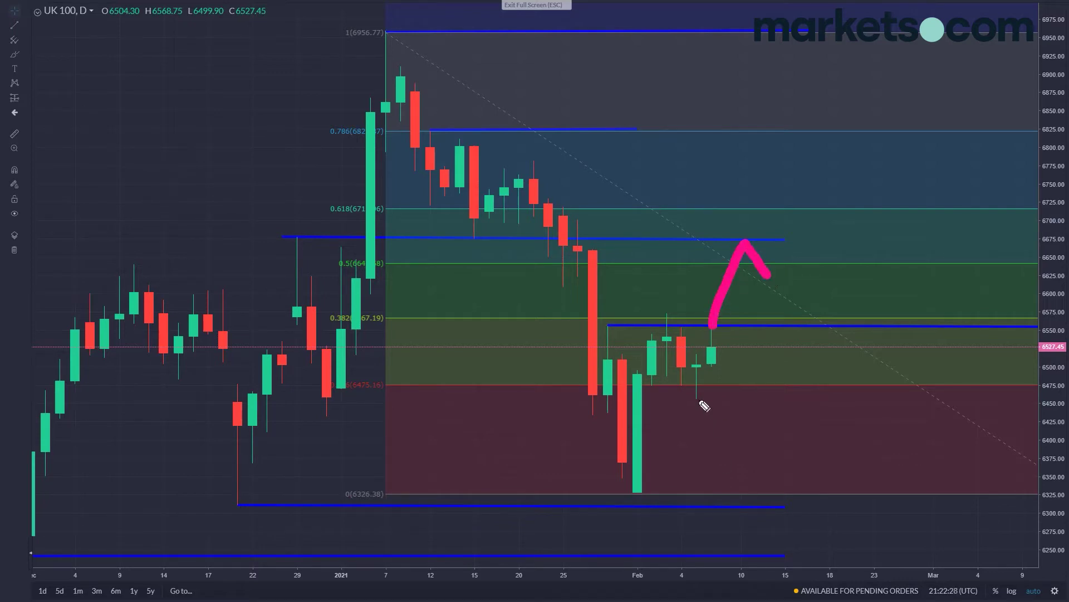
left_click_drag(697, 389, 746, 496)
left_click_drag(788, 446, 791, 429)
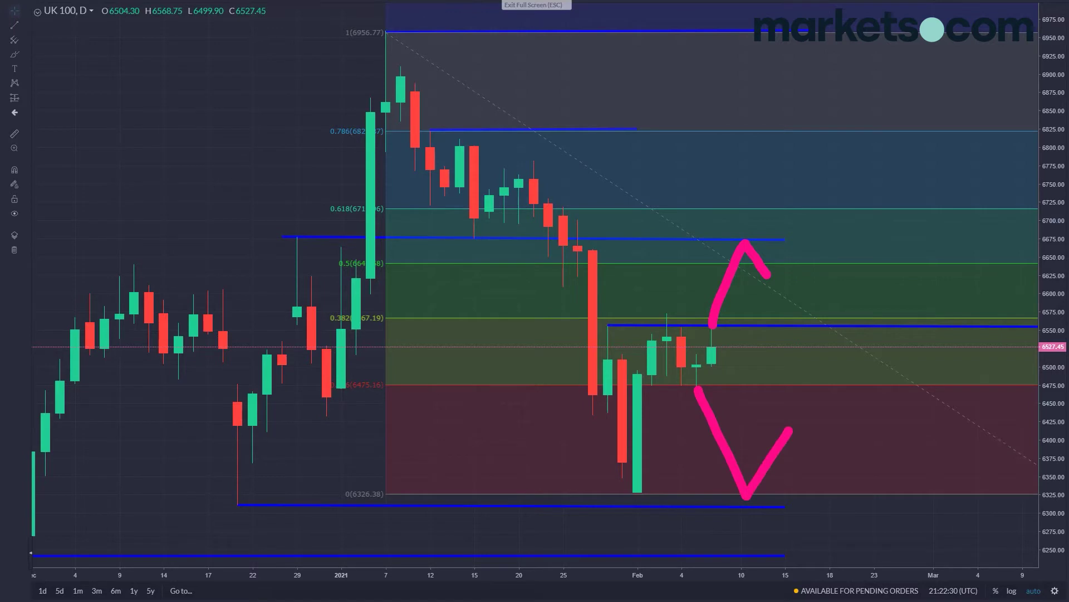
key("Escape")
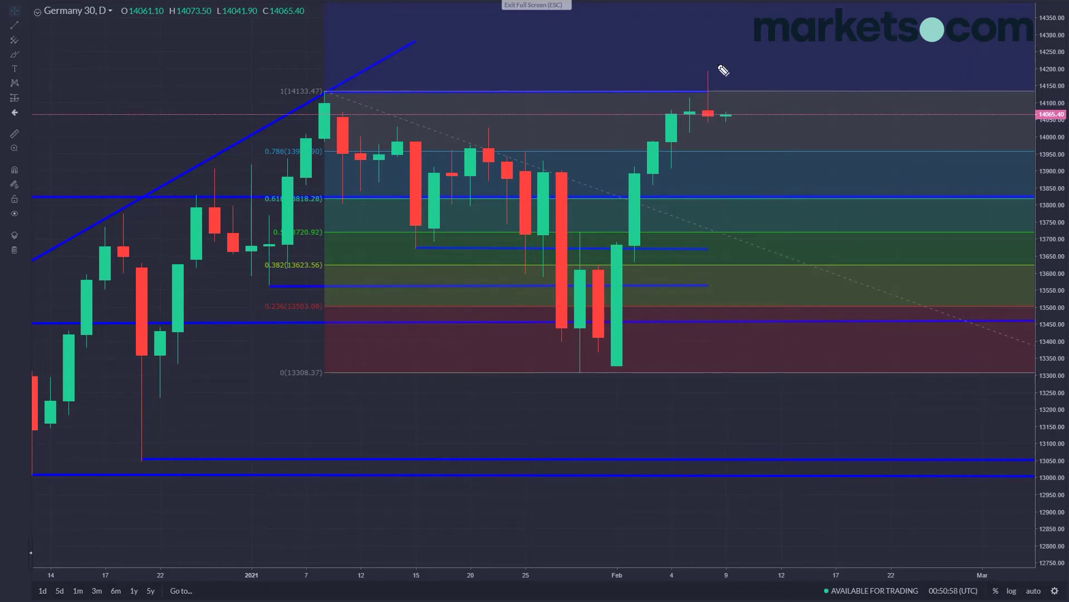
- On the Germany 30 chart, circle the latest spike high above 14133.47 and trace the January-to-February price swings, clearing the marks
mouse_move(718, 62)
left_mouse_down()
mouse_move(692, 77)
mouse_move(722, 54)
left_mouse_up()
key("Escape")
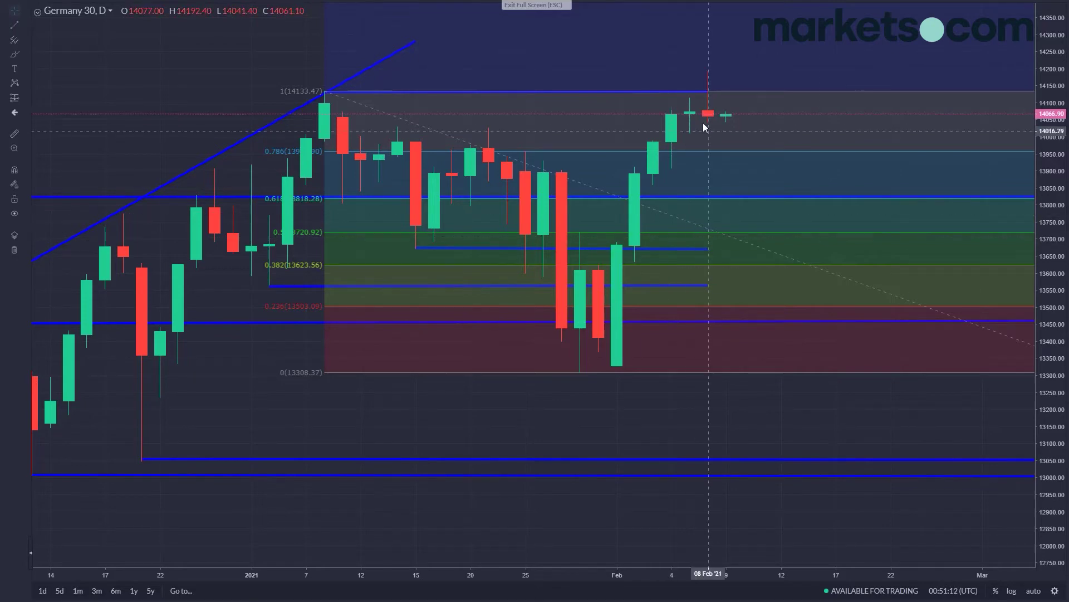
scroll(708, 62, "down", 4)
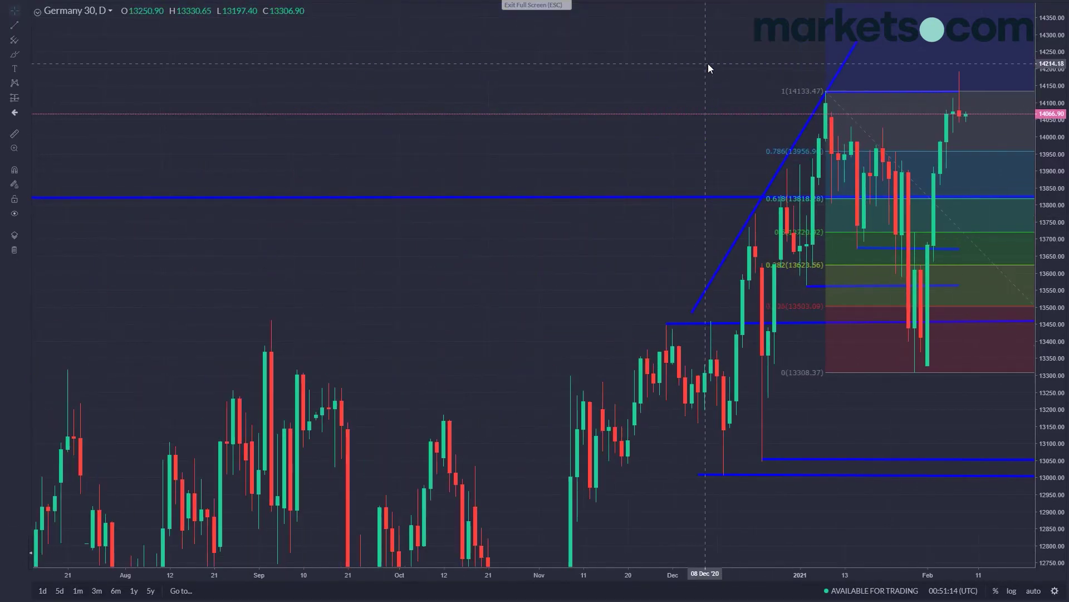
scroll(708, 64, "up", 6)
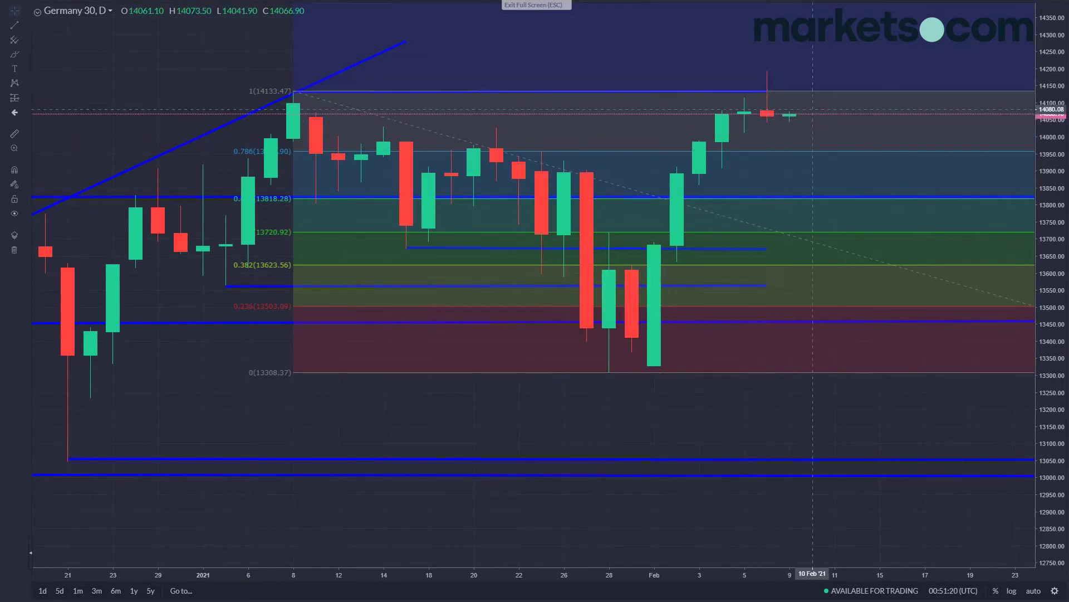
mouse_move(206, 263)
left_mouse_down()
mouse_move(301, 96)
mouse_move(635, 349)
mouse_move(782, 3)
left_mouse_up()
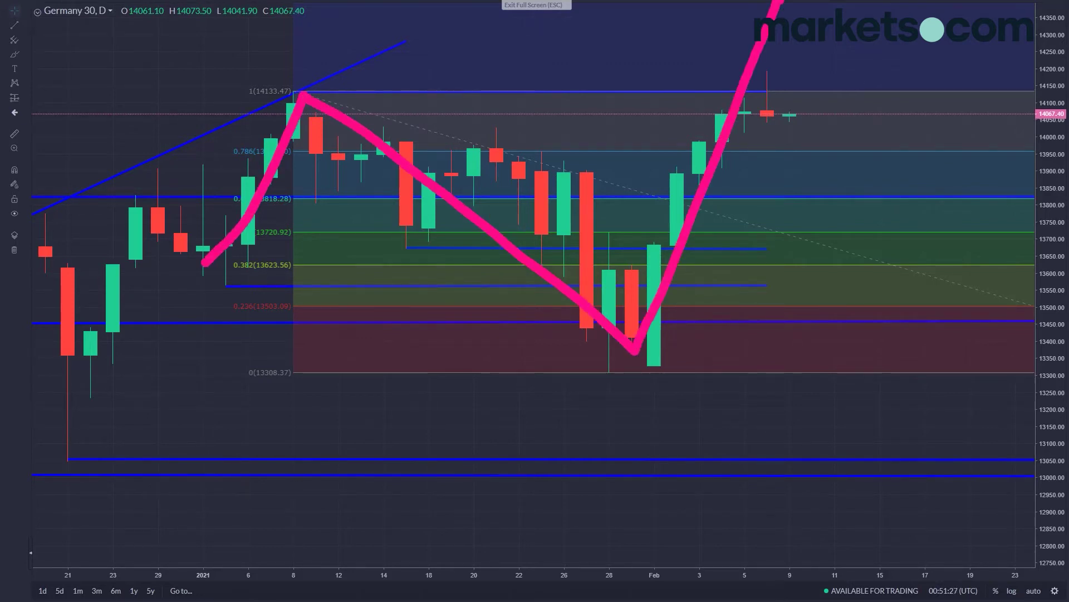
key("Escape")
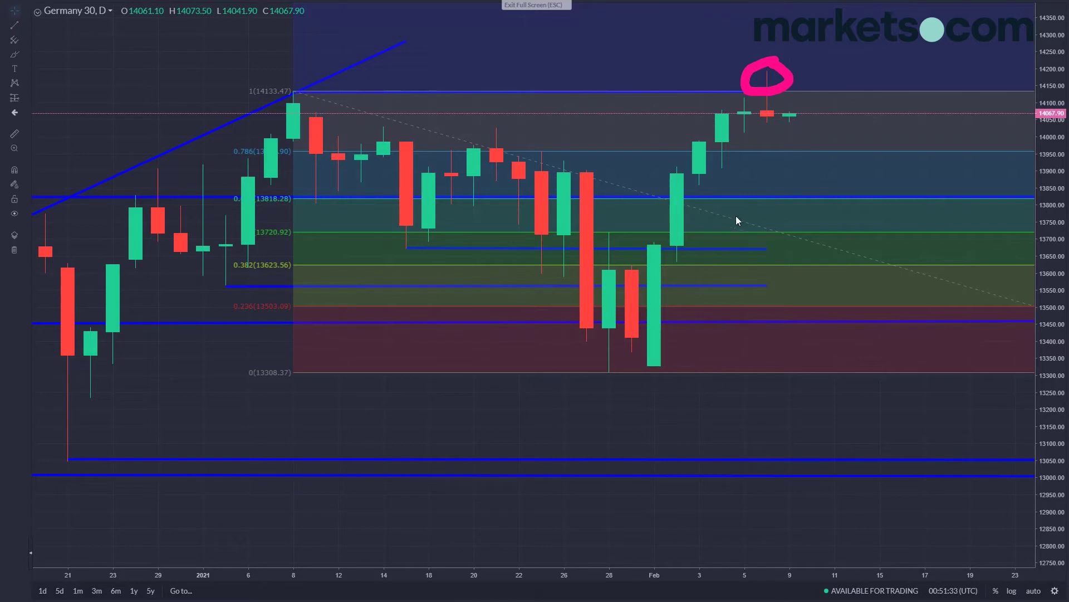
key("Escape")
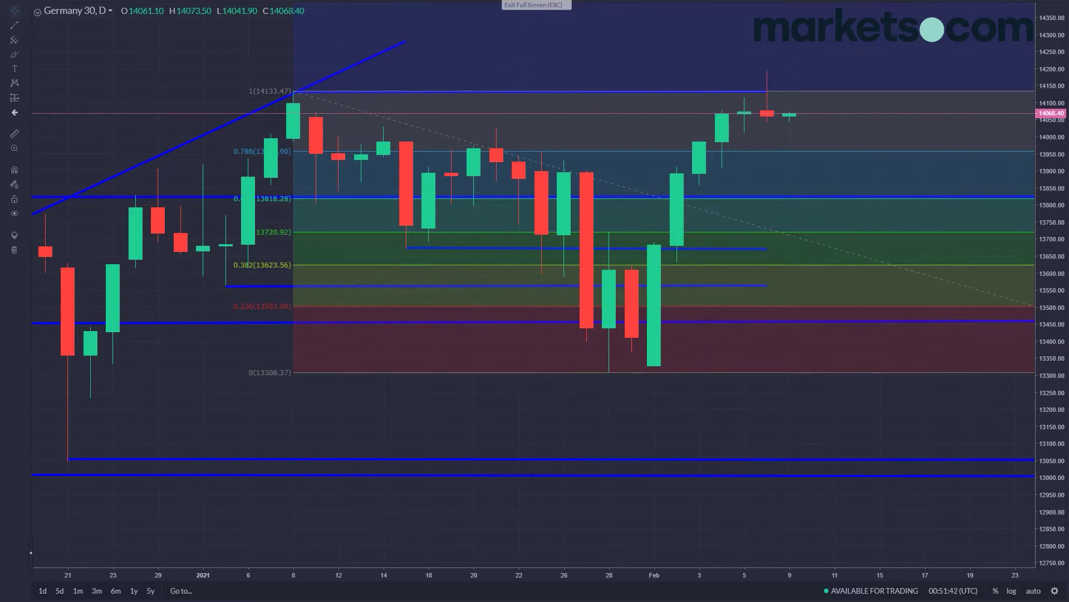
- Sketch a zigzag consolidation over the latest Germany 30 candles followed by a breakout to about 14300, and clear the sketch
scroll(803, 185, "up", 1)
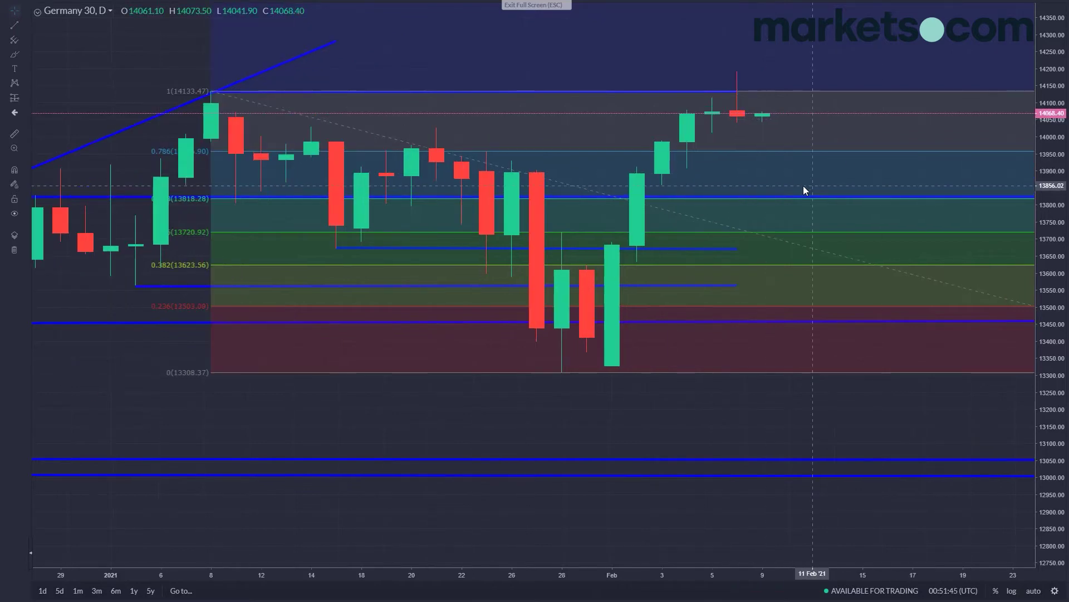
scroll(803, 176, "down", 1)
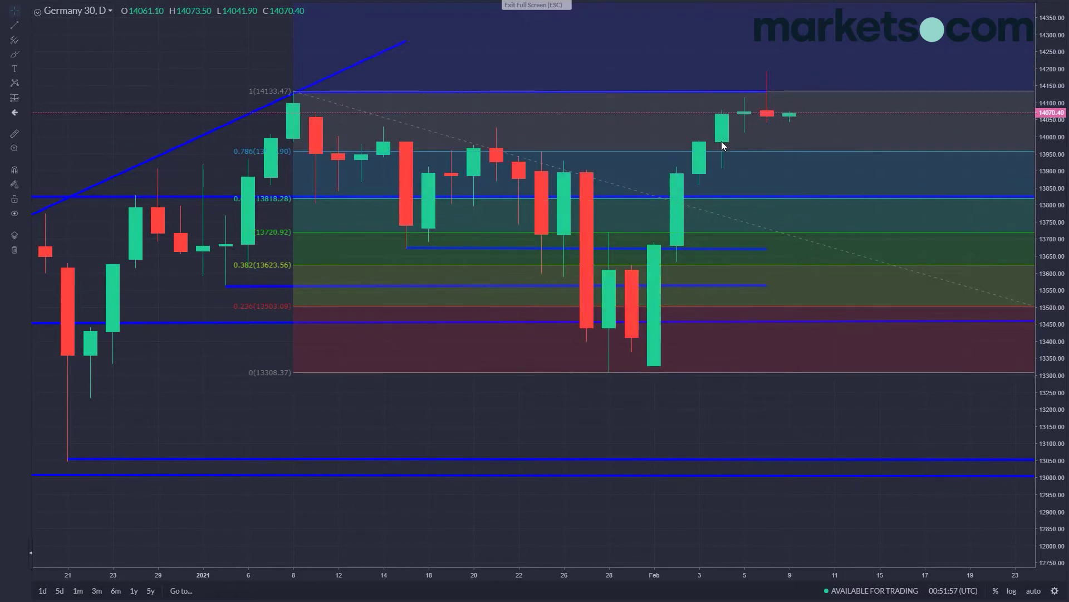
mouse_move(719, 144)
left_mouse_down()
mouse_move(742, 119)
mouse_move(784, 119)
mouse_move(815, 101)
mouse_move(868, 32)
left_mouse_up()
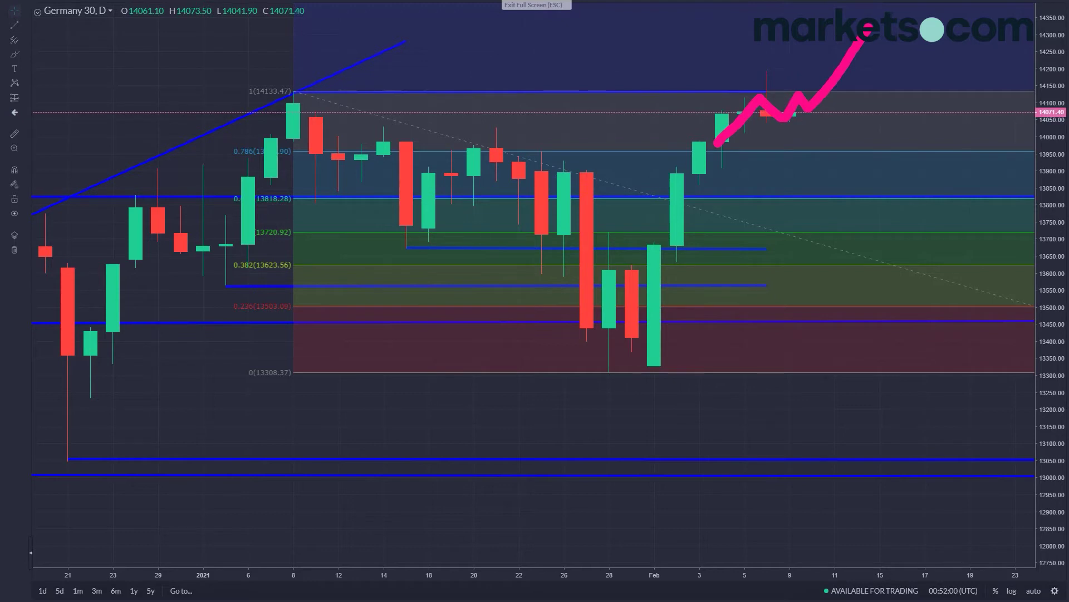
key("Escape")
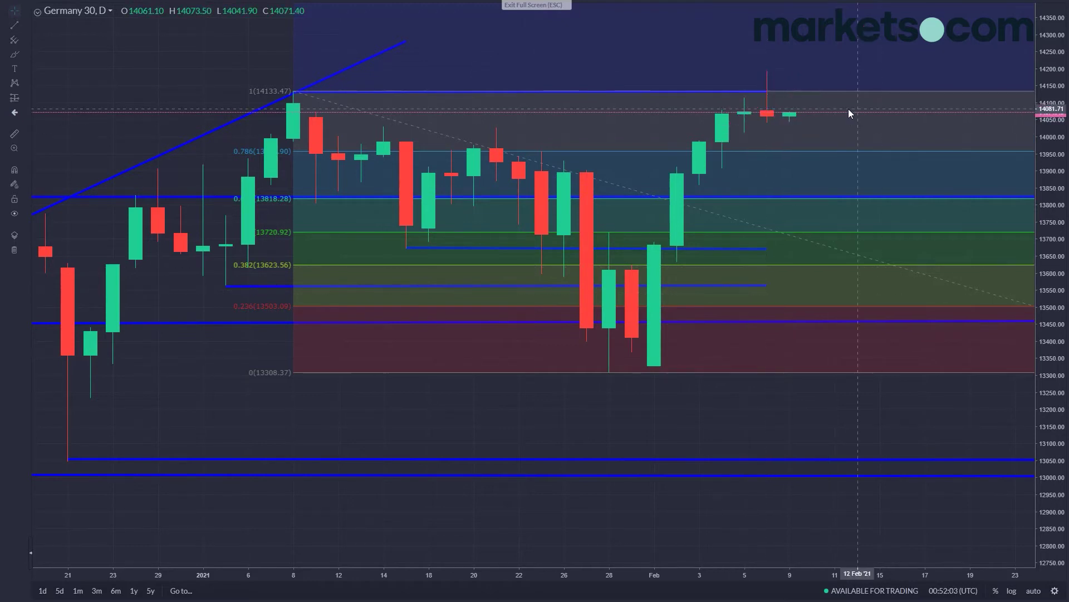
- Enlarge the time and price scales around the January and February candles to examine the latest price action near 14133.47
scroll(832, 159, "up", 2)
left_click_drag(1056, 365, 1057, 289)
left_click_drag(795, 45, 766, 156)
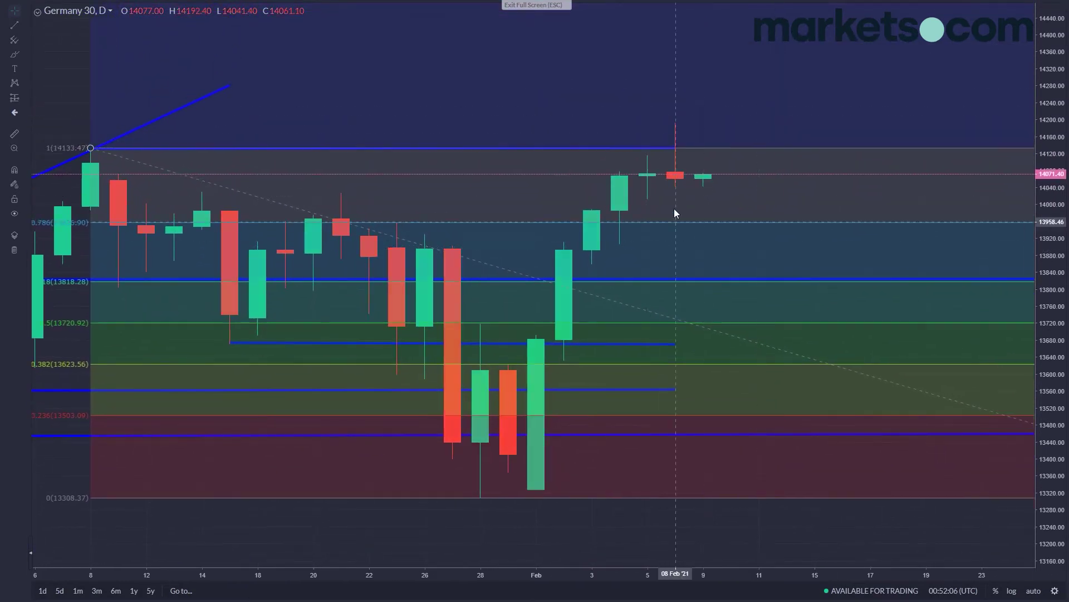
- Draw a horizontal trend line at about 14042 beneath the latest Germany 30 candles, spanning 8 to 16 February 2021
left_click(15, 25)
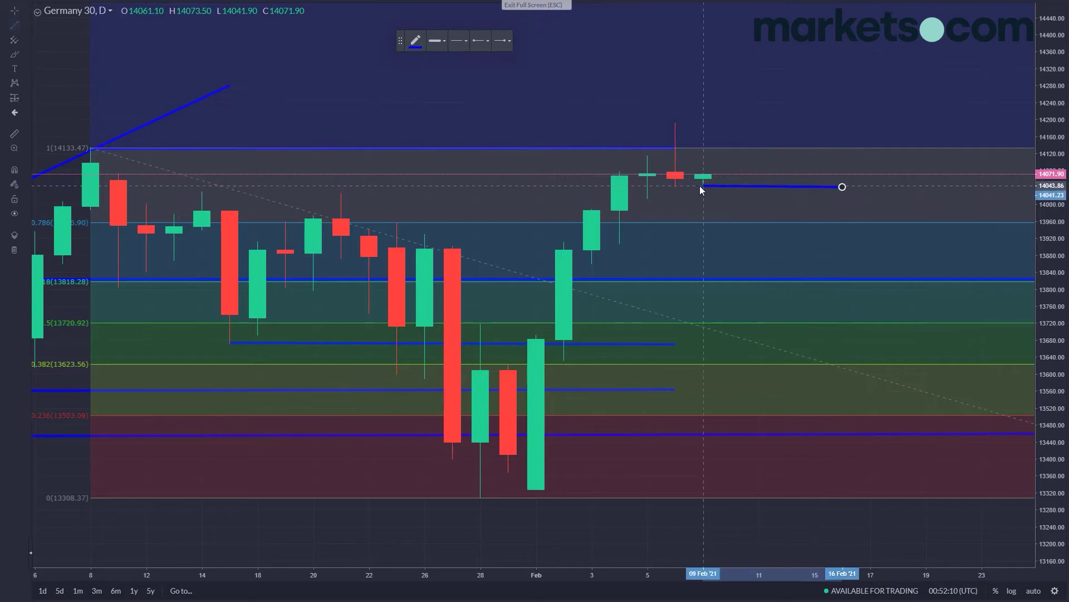
left_click(676, 186)
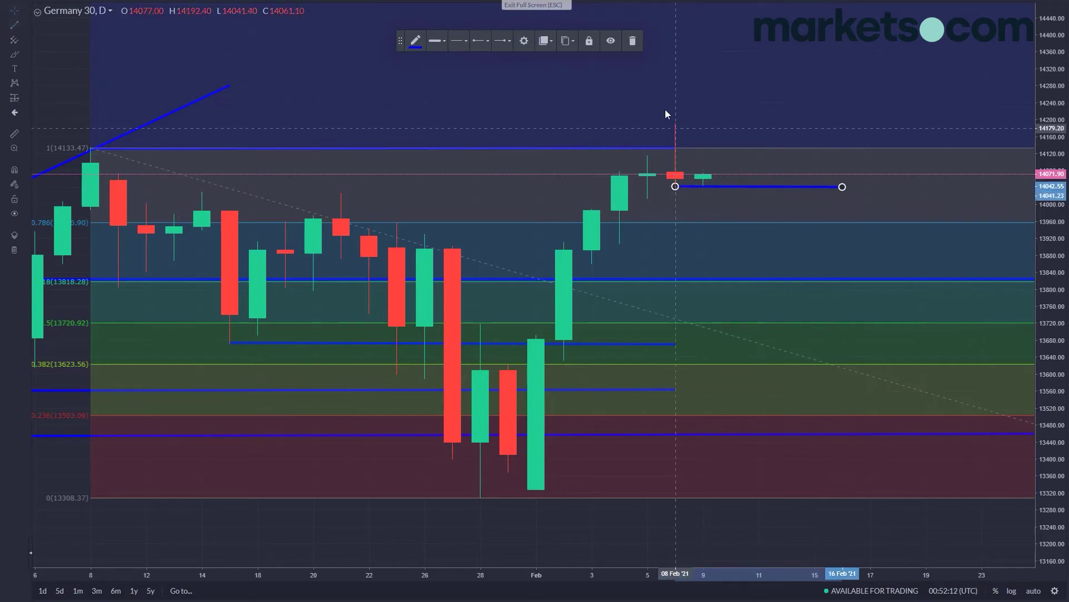
right_click(665, 97)
left_click(645, 105)
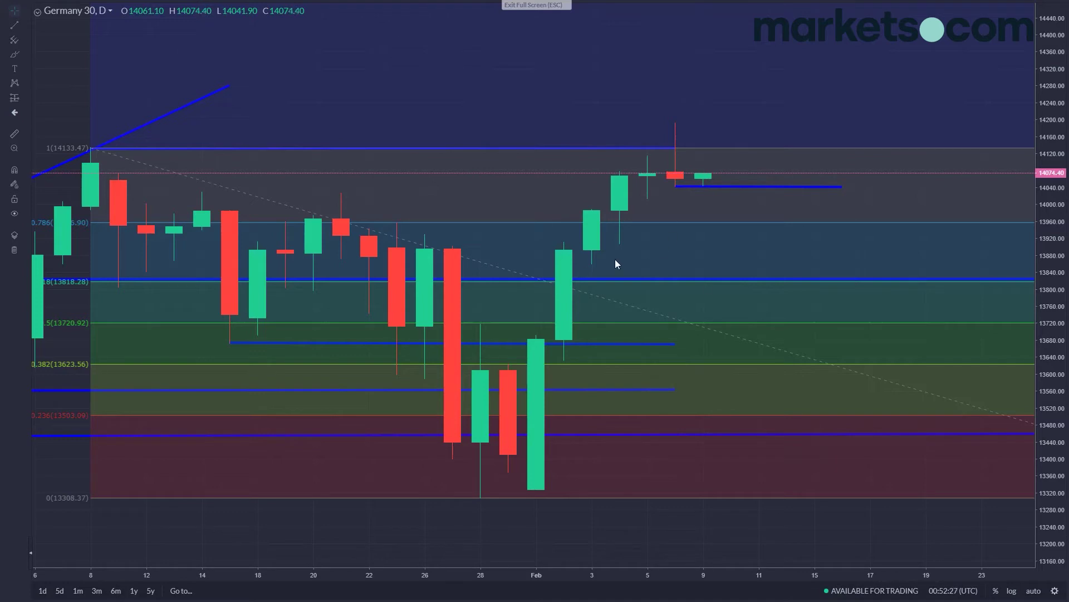
- Sketch Germany 30 reversals to about 13880 and 13765 and a breakout to about 14400, clearing all the marks
mouse_move(566, 284)
left_mouse_down()
mouse_move(646, 179)
mouse_move(694, 177)
mouse_move(754, 258)
left_mouse_up()
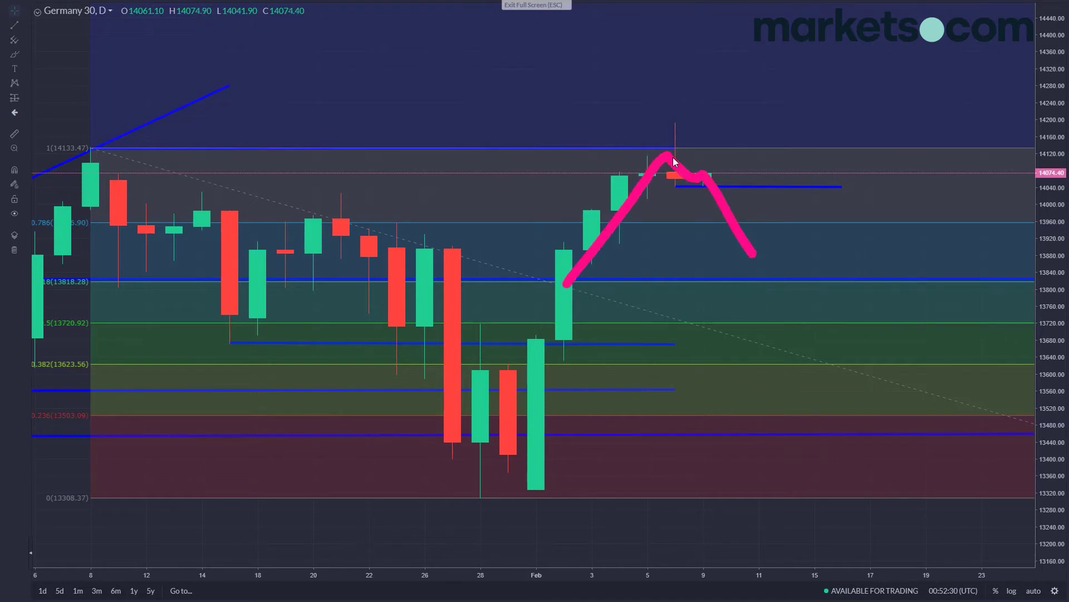
left_click_drag(648, 123, 695, 144)
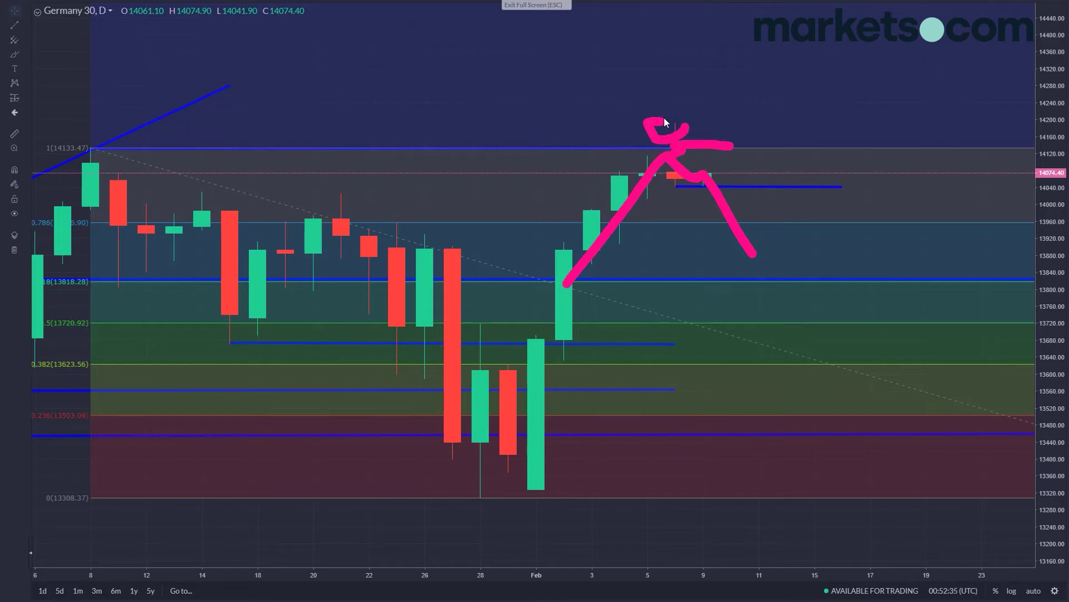
left_click_drag(706, 112, 751, 31)
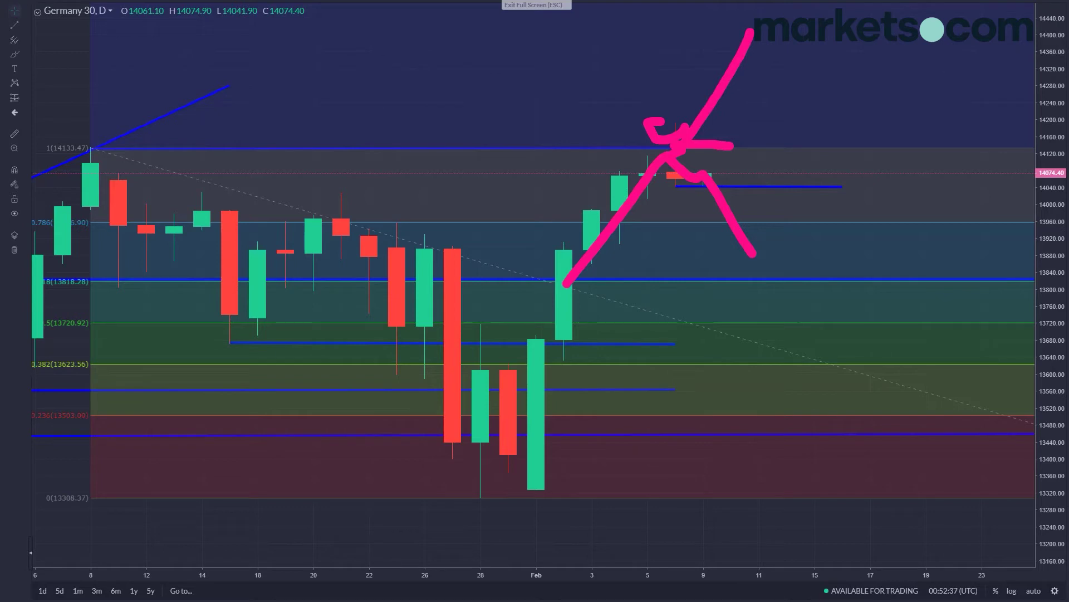
key("Escape")
mouse_move(595, 239)
left_mouse_down()
mouse_move(670, 163)
mouse_move(707, 183)
mouse_move(711, 175)
mouse_move(840, 310)
left_mouse_up()
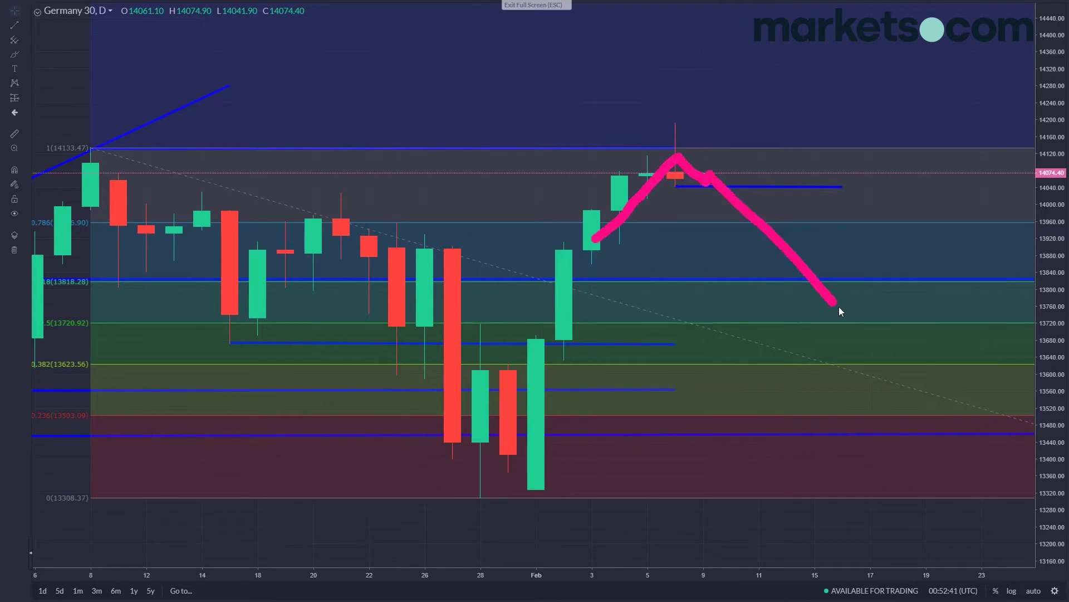
key("Escape")
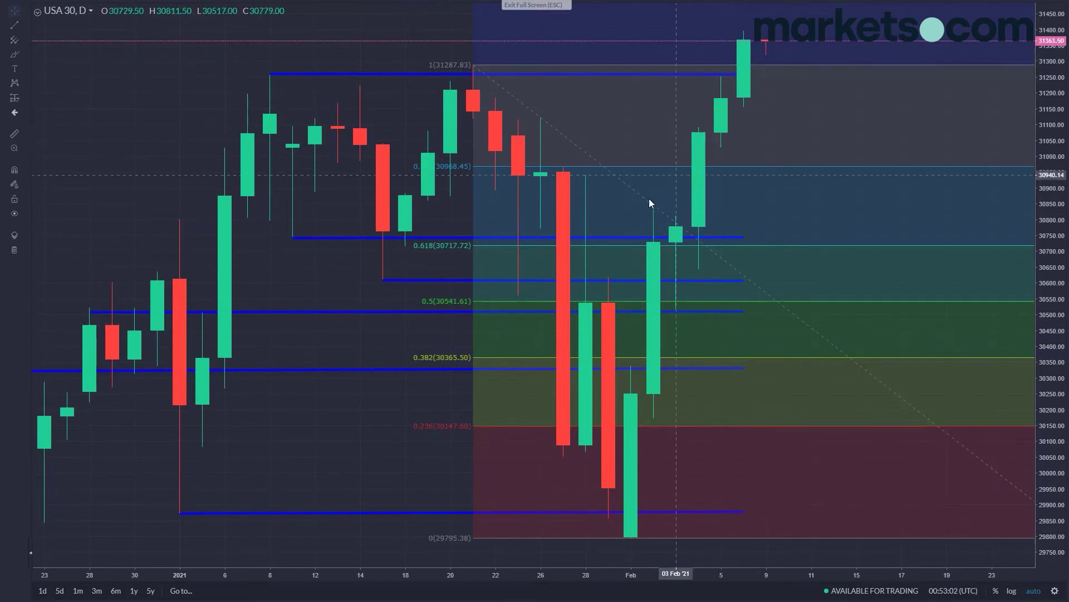
- On the USA 30 chart, trace the January-to-February price swings, circle the high at 31287.83, and clear the marks
scroll(667, 209, "down", 5)
scroll(669, 214, "down", 3)
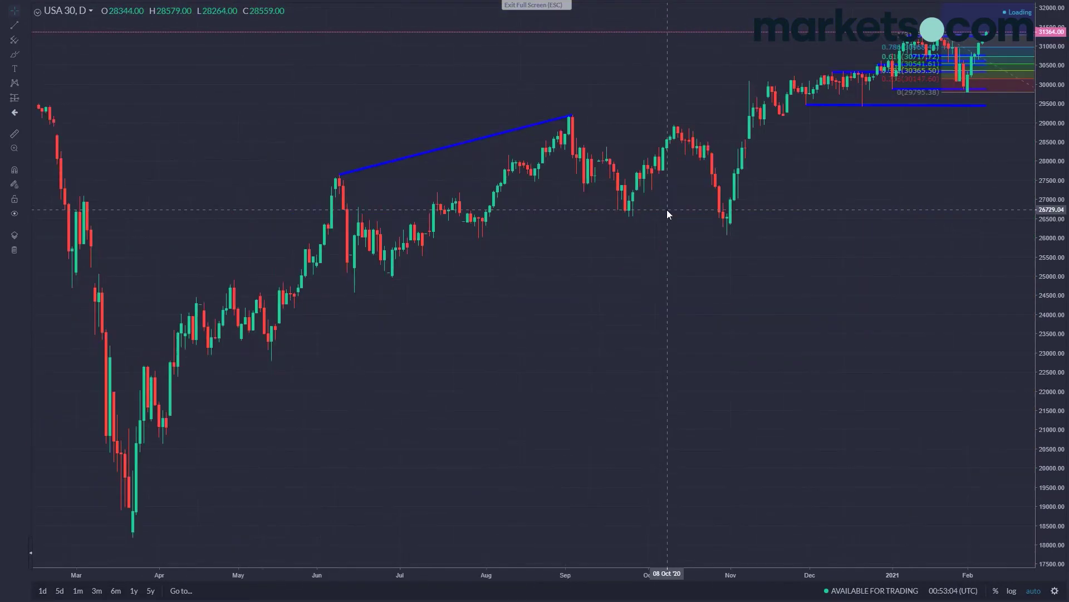
scroll(668, 214, "up", 7)
scroll(667, 210, "up", 4)
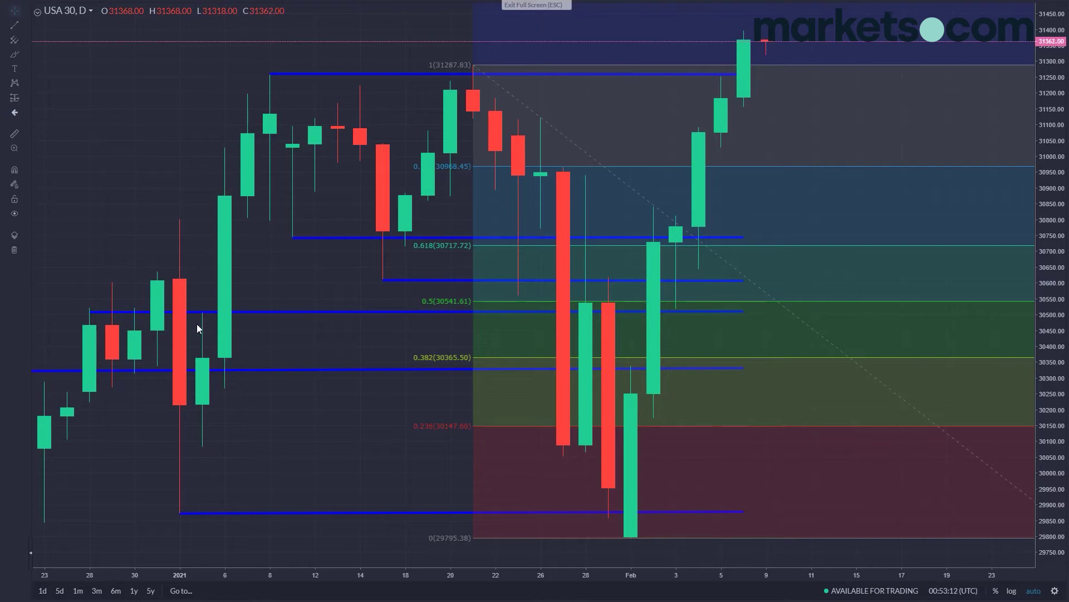
mouse_move(197, 327)
left_mouse_down()
mouse_move(369, 99)
mouse_move(435, 184)
mouse_move(489, 81)
mouse_move(584, 212)
left_mouse_up()
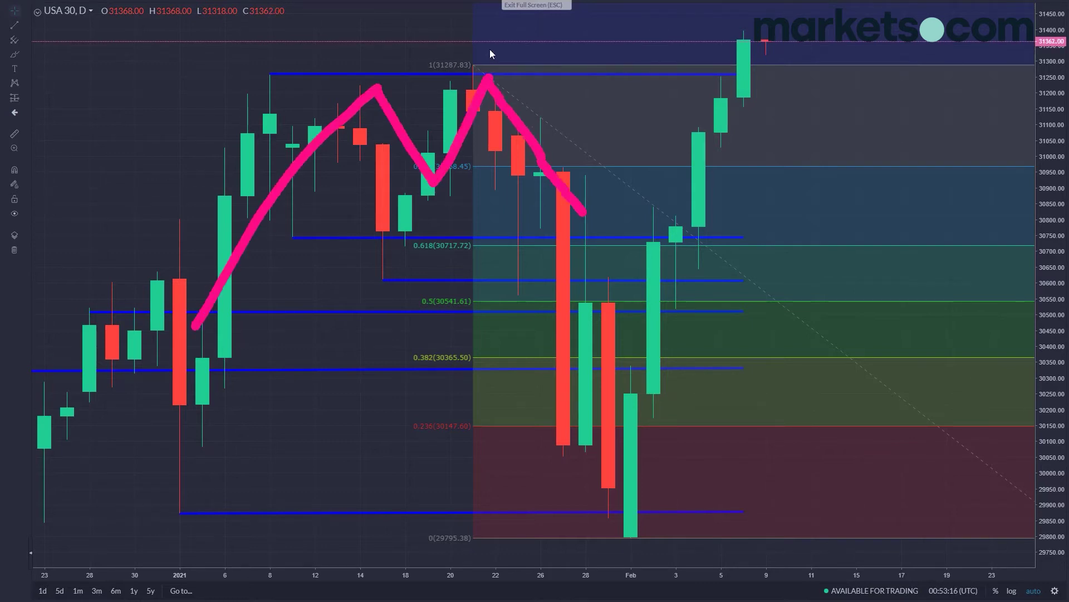
mouse_move(491, 51)
left_mouse_down()
mouse_move(459, 72)
mouse_move(484, 83)
left_mouse_up()
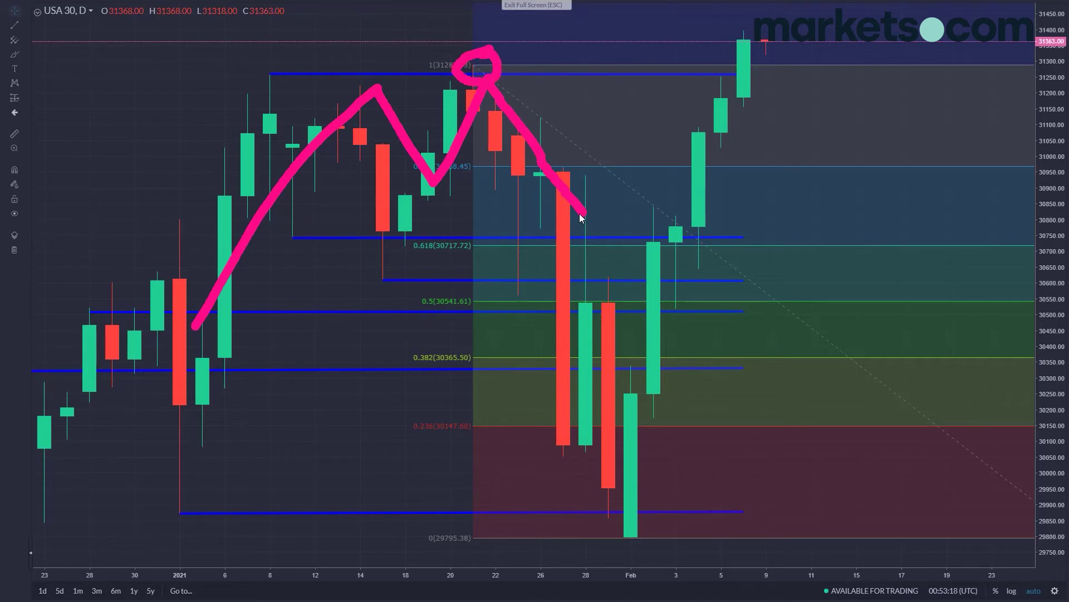
mouse_move(580, 216)
left_mouse_down()
mouse_move(680, 239)
mouse_move(726, 78)
mouse_move(746, 114)
mouse_move(757, 1)
left_mouse_up()
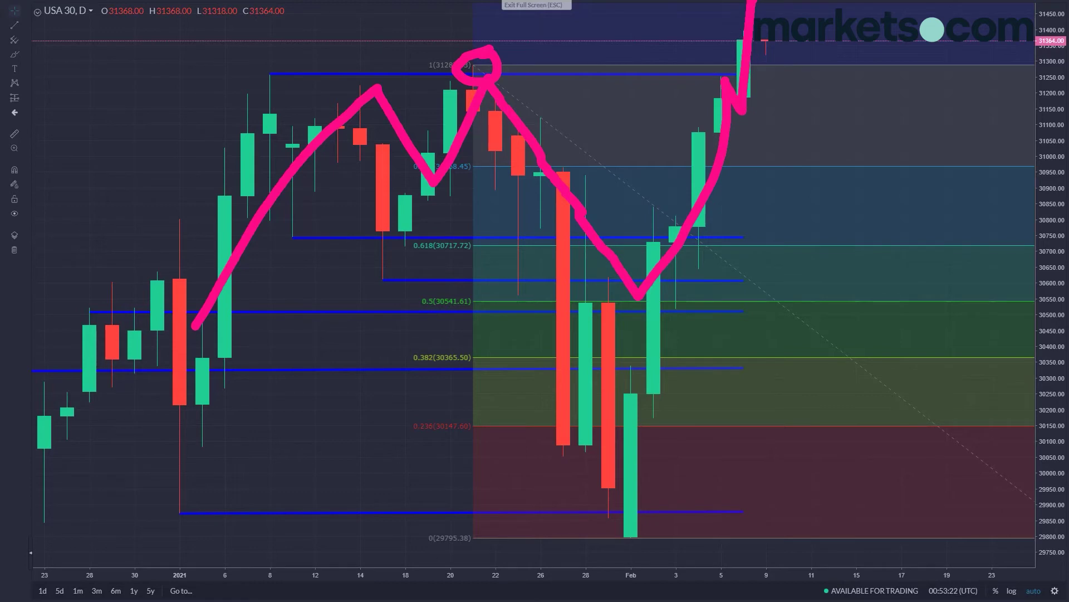
key("e")
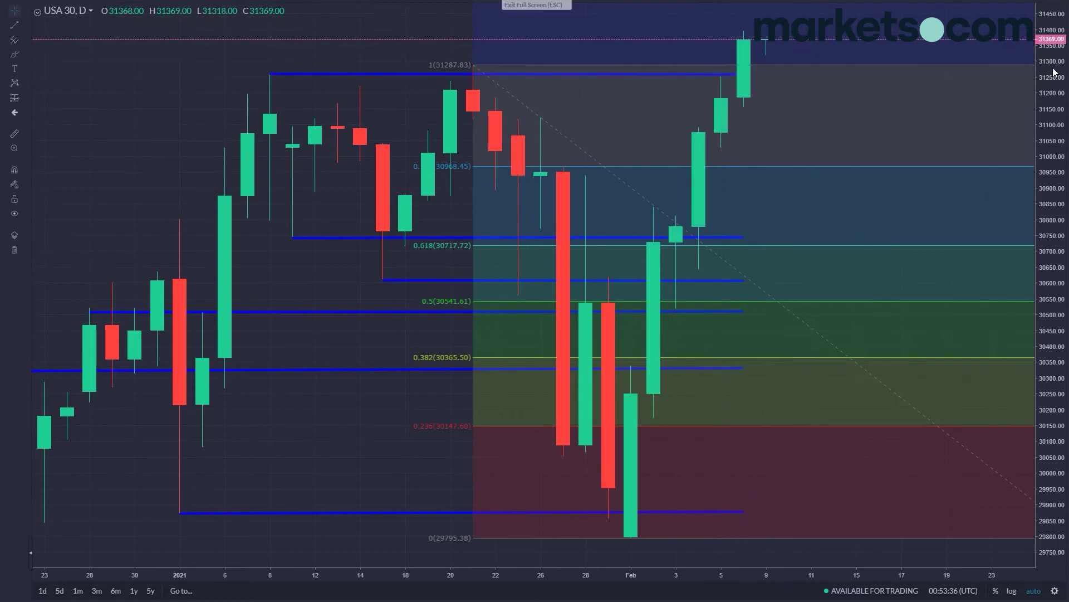
- Enlarge the view around the latest USA 30 candles and extend the horizontal line just below 31287.83 to 15 February
left_click_drag(1056, 70, 1062, 229)
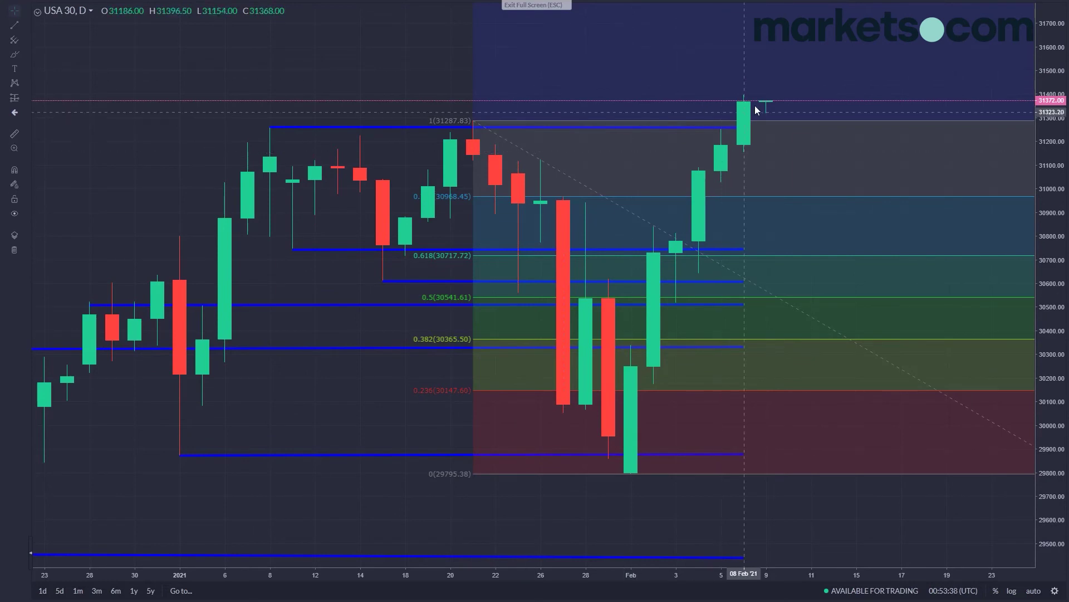
scroll(733, 142, "up", 1)
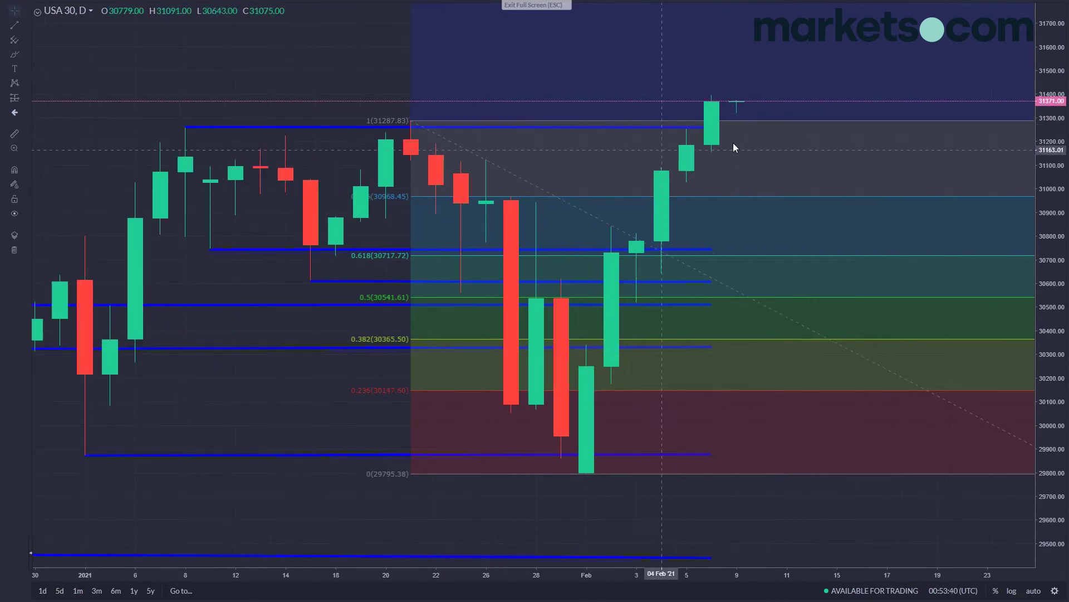
left_click_drag(710, 132, 845, 129)
left_click(845, 130)
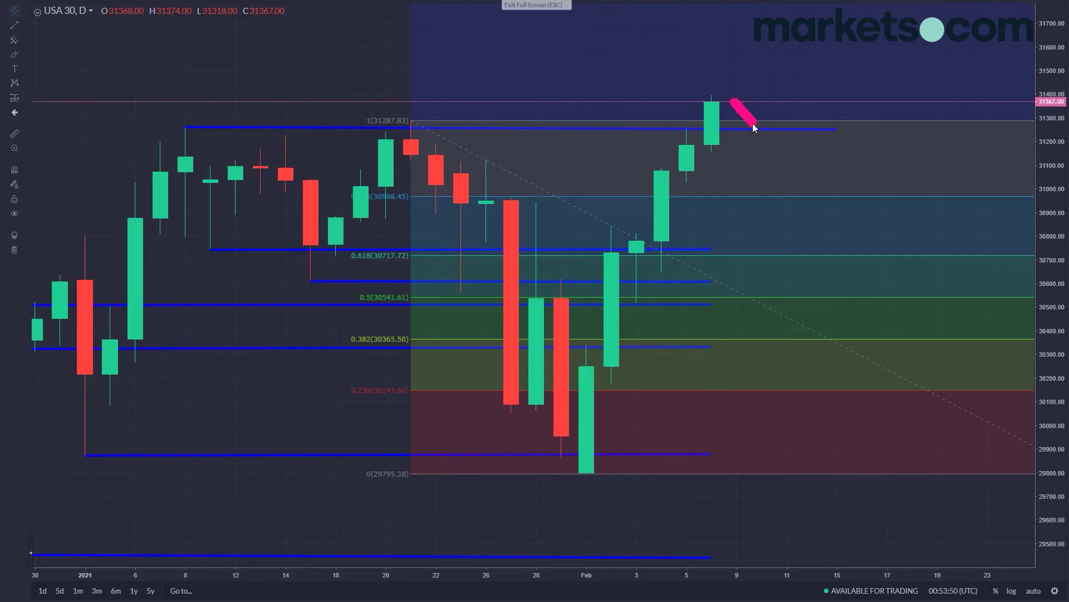
- Sketch a USA 30 pullback to about 31270 followed by a rally to about 31670, and clear the sketches
left_click_drag(753, 127, 818, 29)
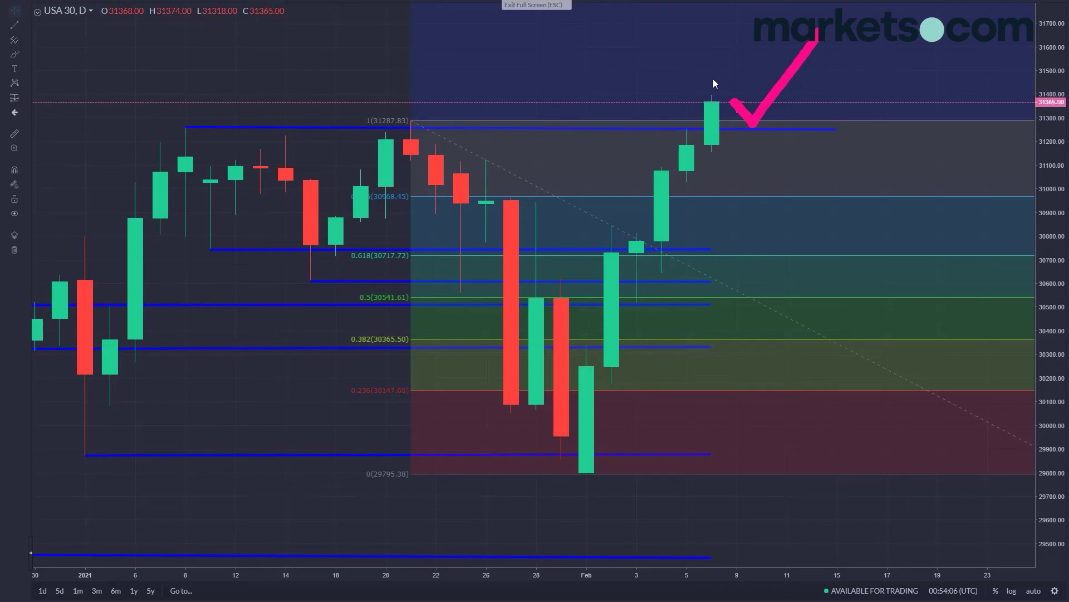
mouse_move(713, 83)
left_mouse_down()
mouse_move(690, 67)
mouse_move(808, 15)
left_mouse_up()
key("Escape")
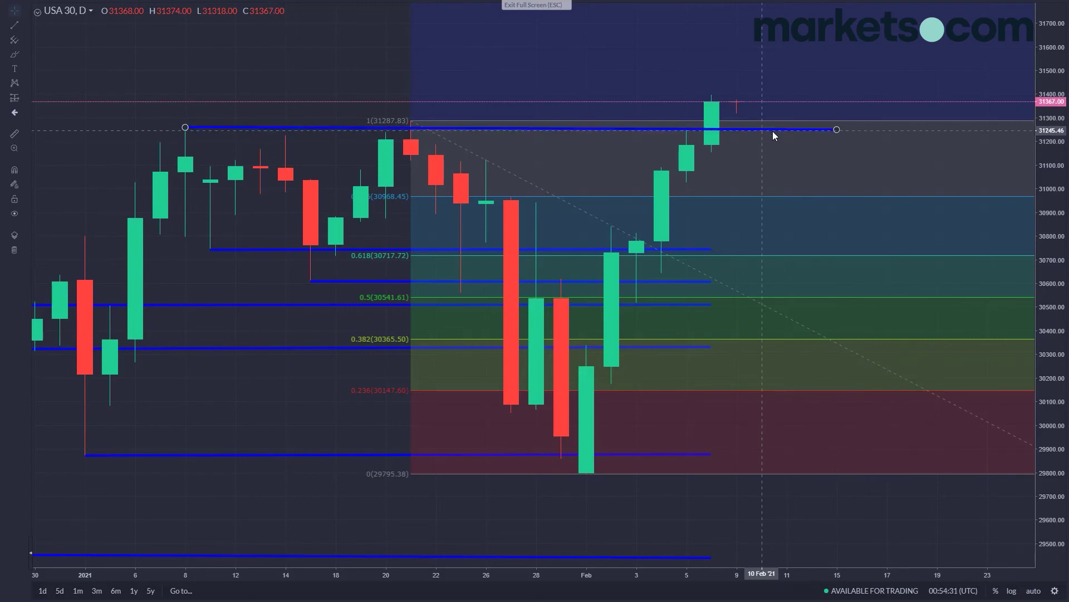
- Switch to the US Tech 100 chart, trace the advance from the March 2020 low to the February 2021 high, and clear the trace
mouse_move(336, 5)
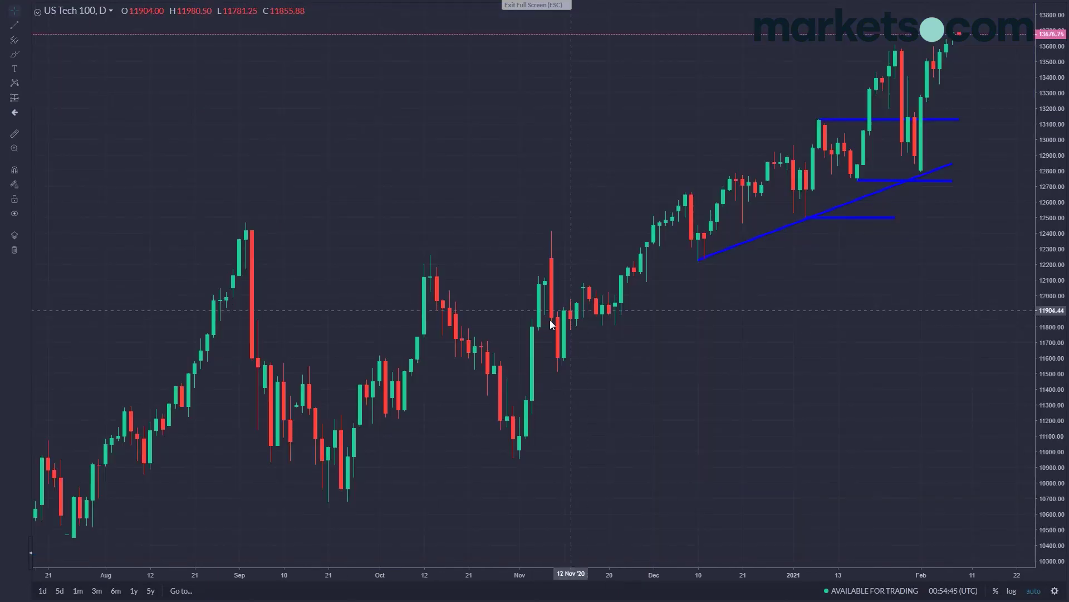
scroll(519, 318, "down", 5)
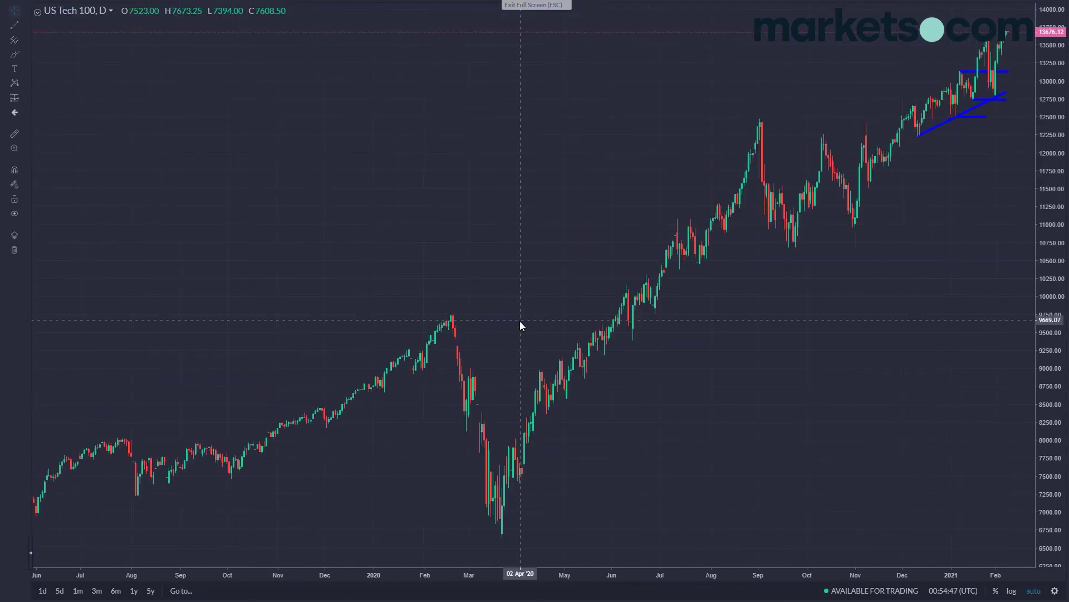
scroll(519, 321, "up", 2)
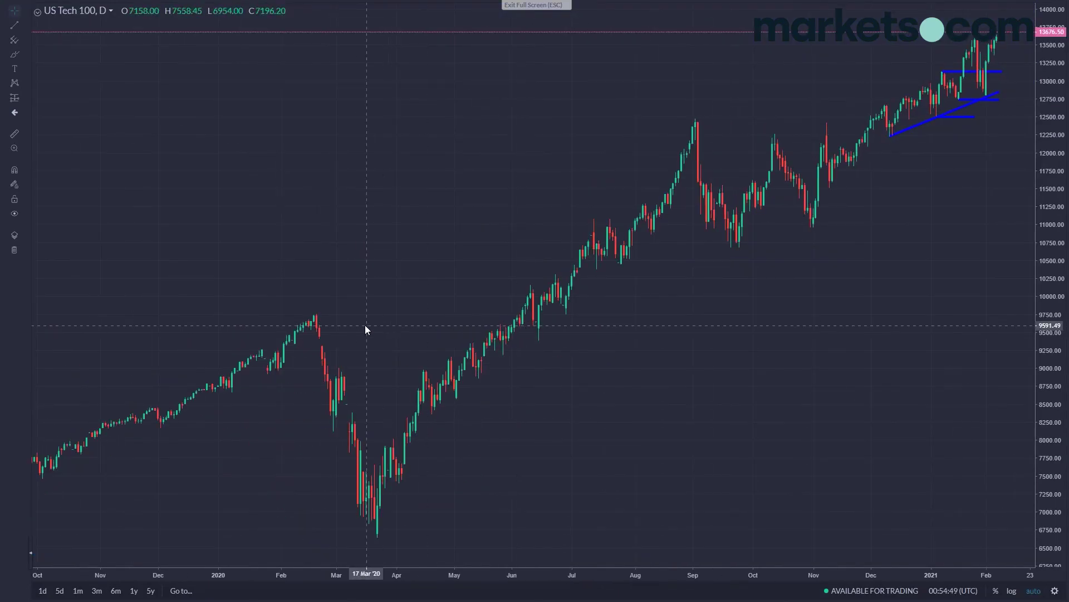
right_click(313, 319)
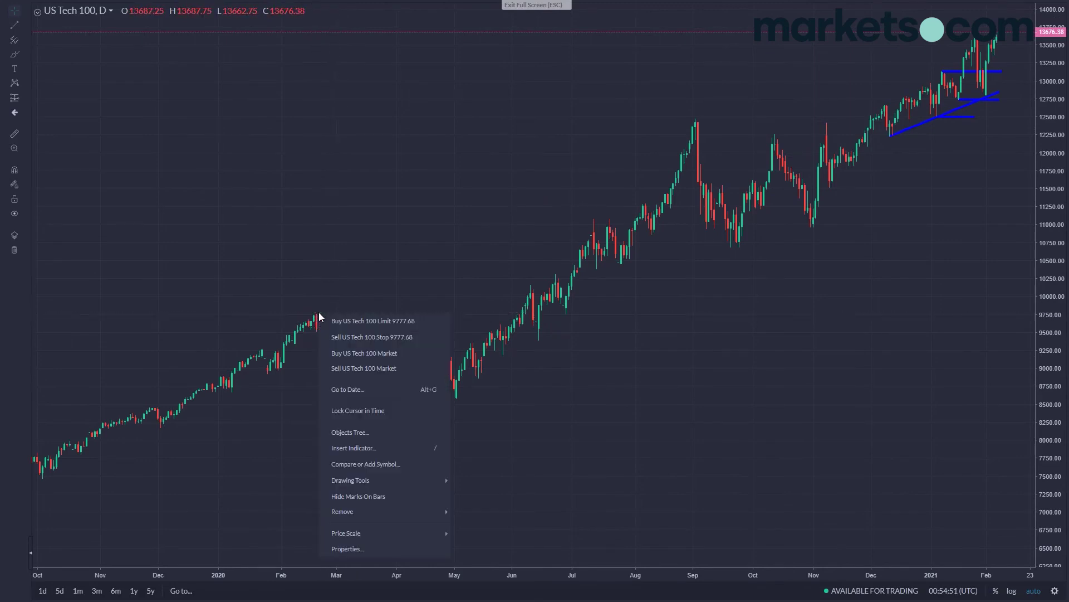
left_click(316, 319)
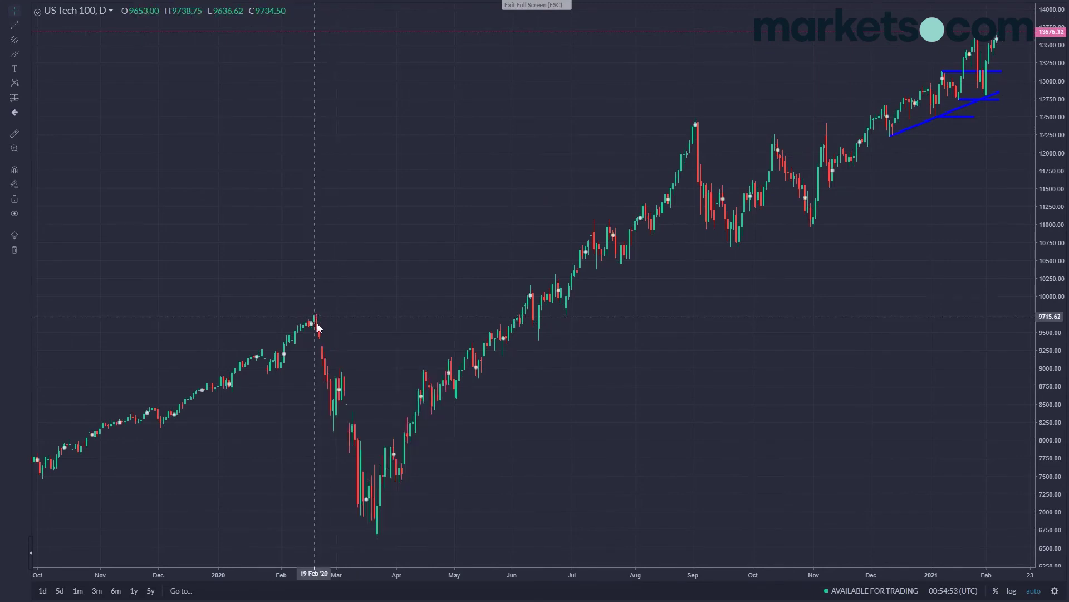
left_click_drag(693, 339, 647, 335)
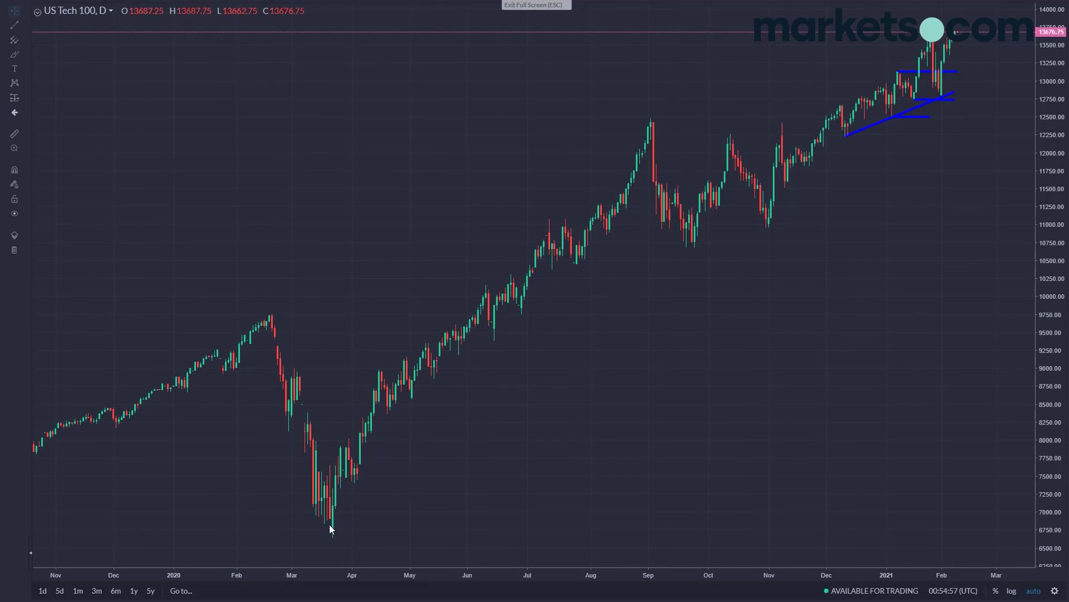
mouse_move(329, 523)
left_mouse_down()
mouse_move(485, 293)
mouse_move(622, 132)
mouse_move(705, 222)
mouse_move(787, 148)
mouse_move(921, 97)
mouse_move(955, 29)
left_mouse_up()
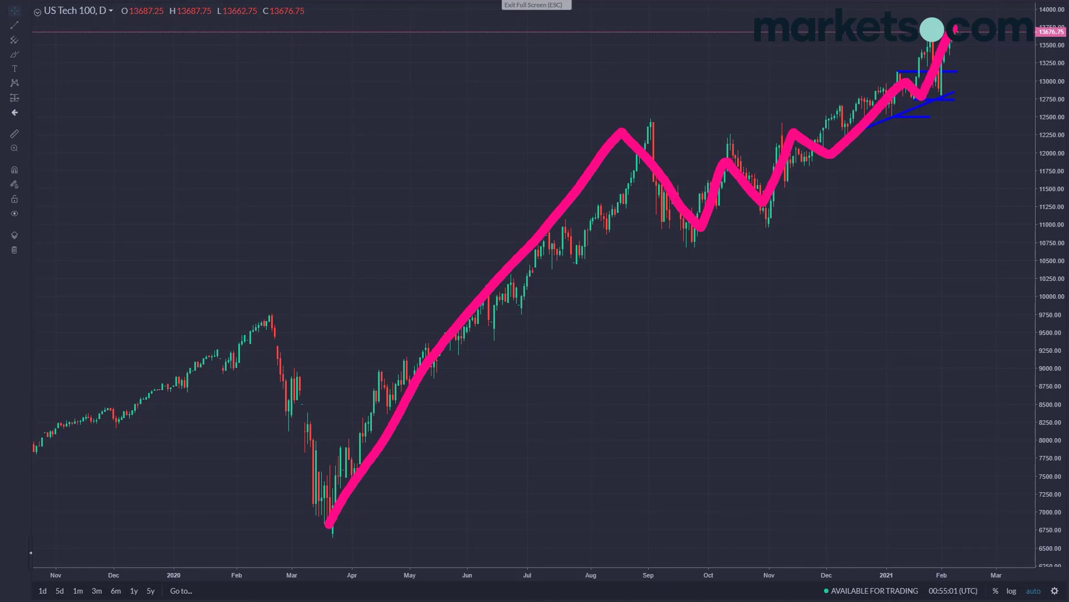
key("Escape")
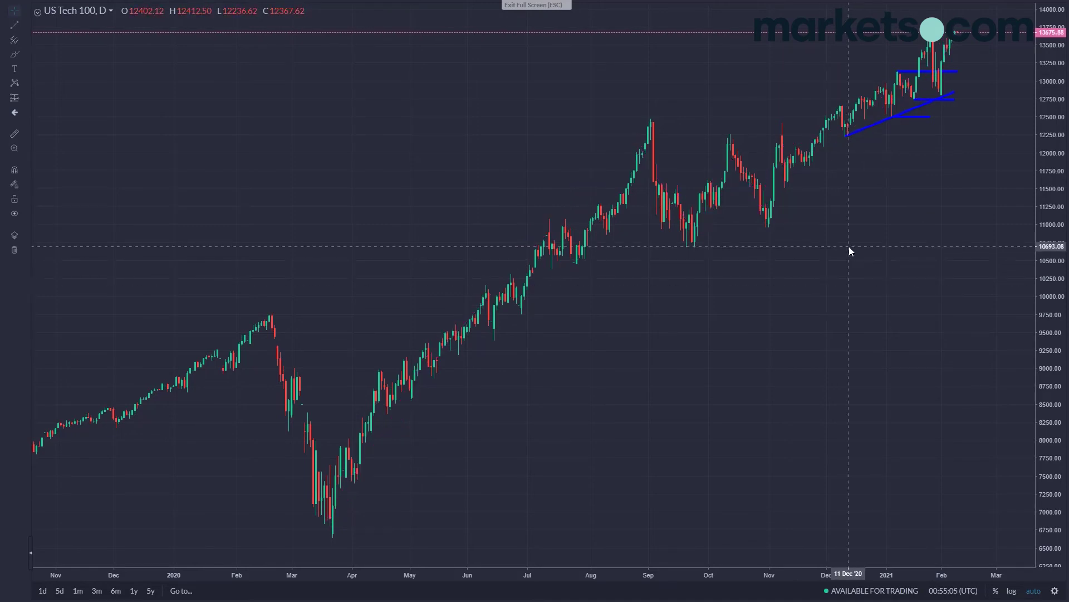
- Draw a horizontal trend line at about 13600 from the late-January US Tech 100 high to 8 March 2021
scroll(849, 246, "up", 8)
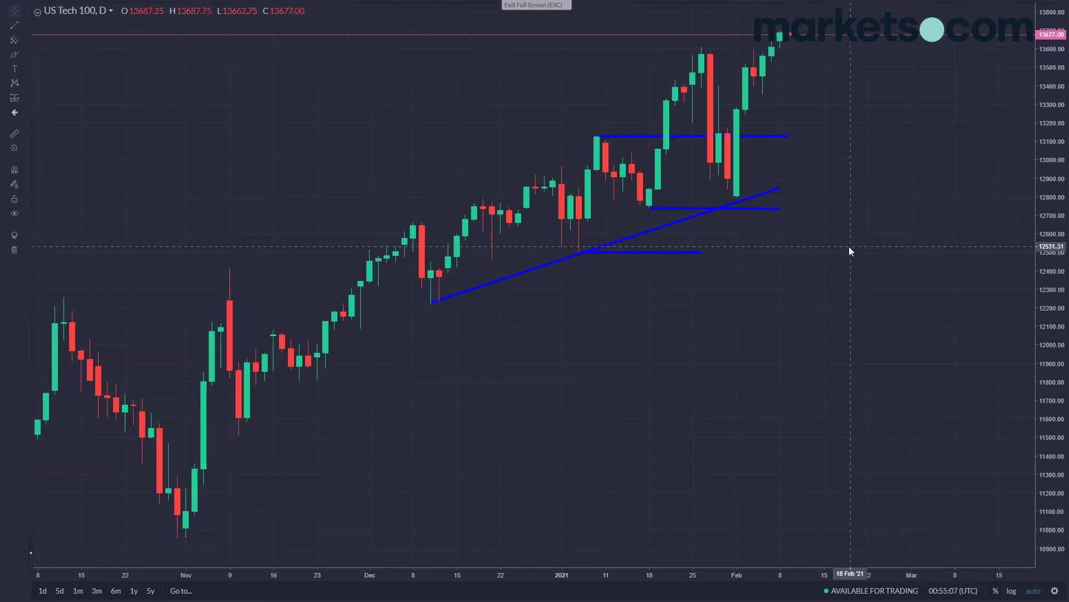
scroll(848, 246, "up", 1)
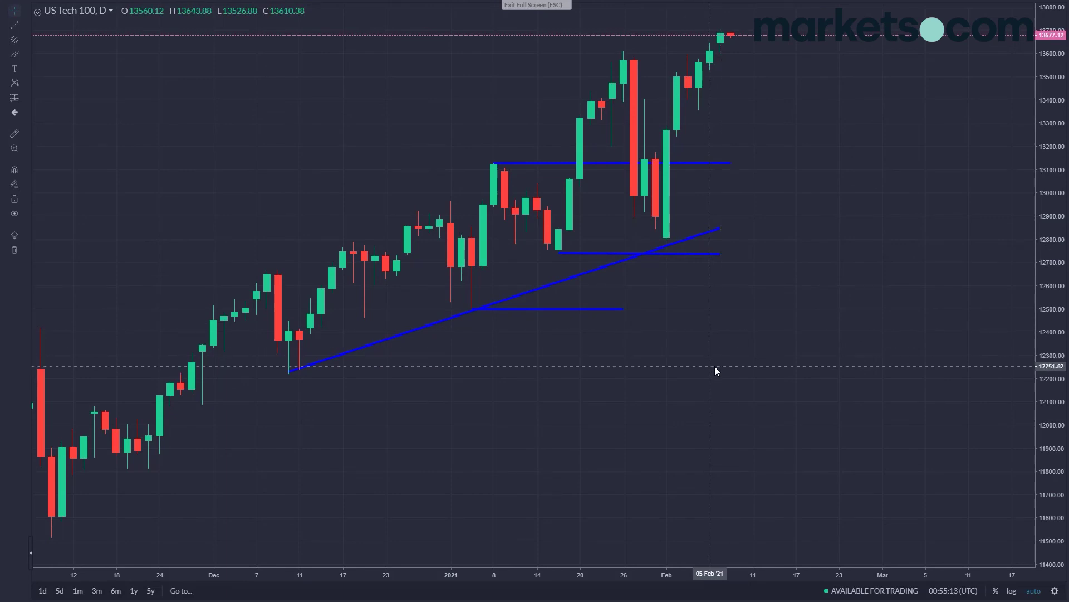
left_click(16, 24)
left_click(936, 53)
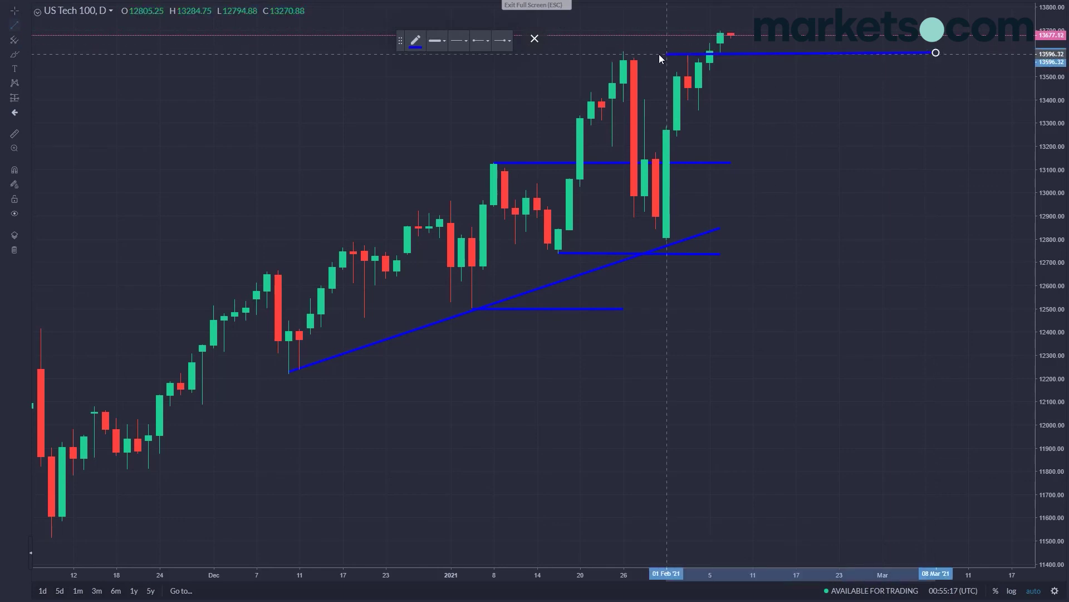
left_click(627, 53)
right_click(644, 102)
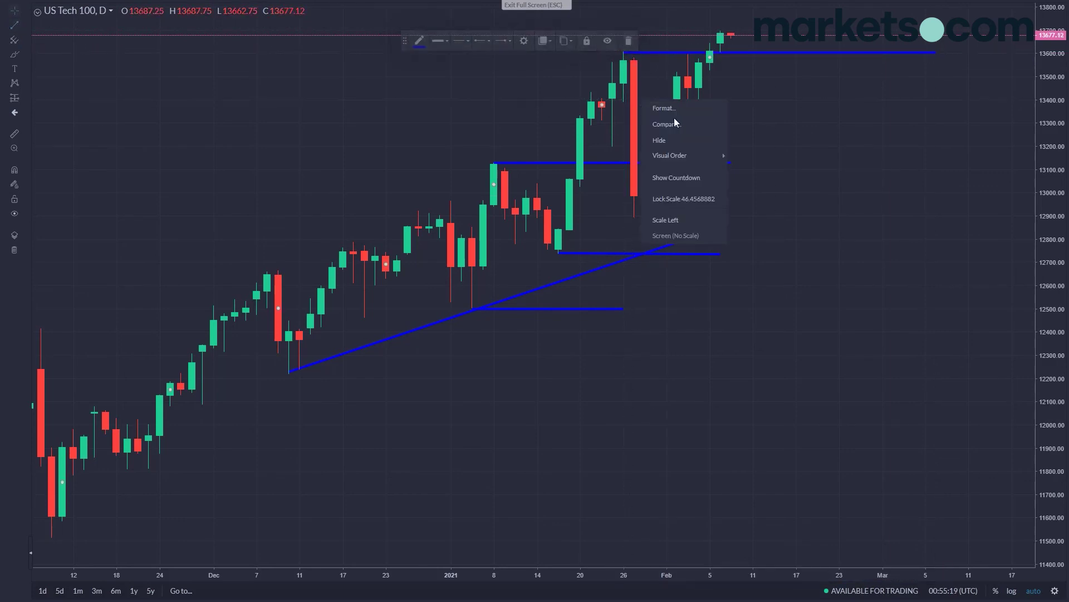
- Trace the January-to-February US Tech 100 swings up to about 13750, highlight the level near 13600, and clear the marks
scroll(784, 132, "up", 2)
scroll(513, 153, "up", 2)
left_click_drag(435, 162, 583, 225)
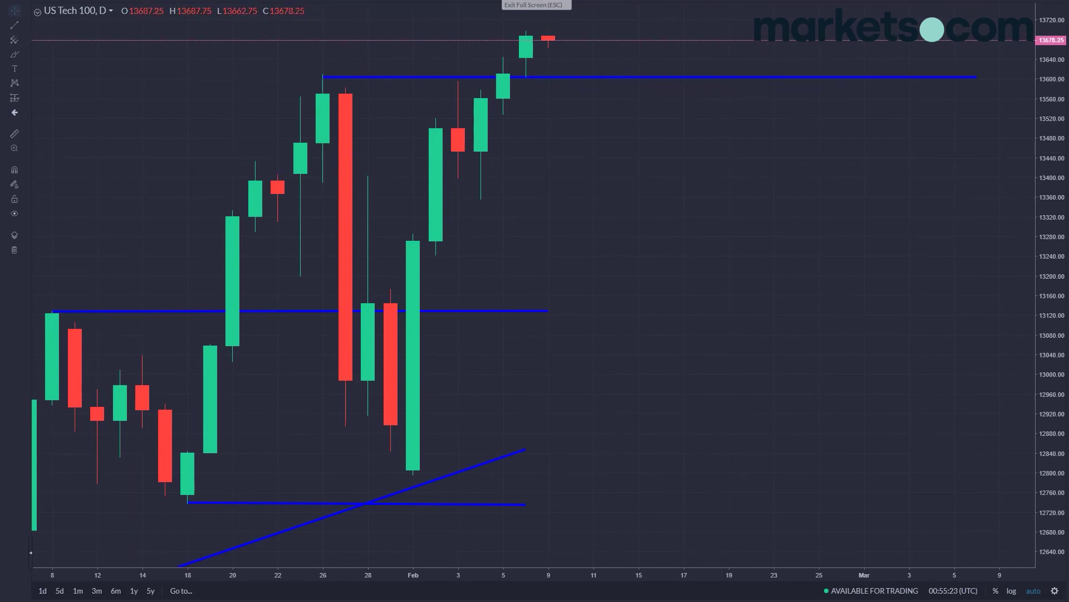
mouse_move(173, 351)
left_mouse_down()
mouse_move(290, 79)
mouse_move(356, 197)
mouse_move(446, 235)
mouse_move(472, 96)
mouse_move(529, 48)
mouse_move(616, 5)
left_mouse_up()
left_click_drag(294, 74, 723, 75)
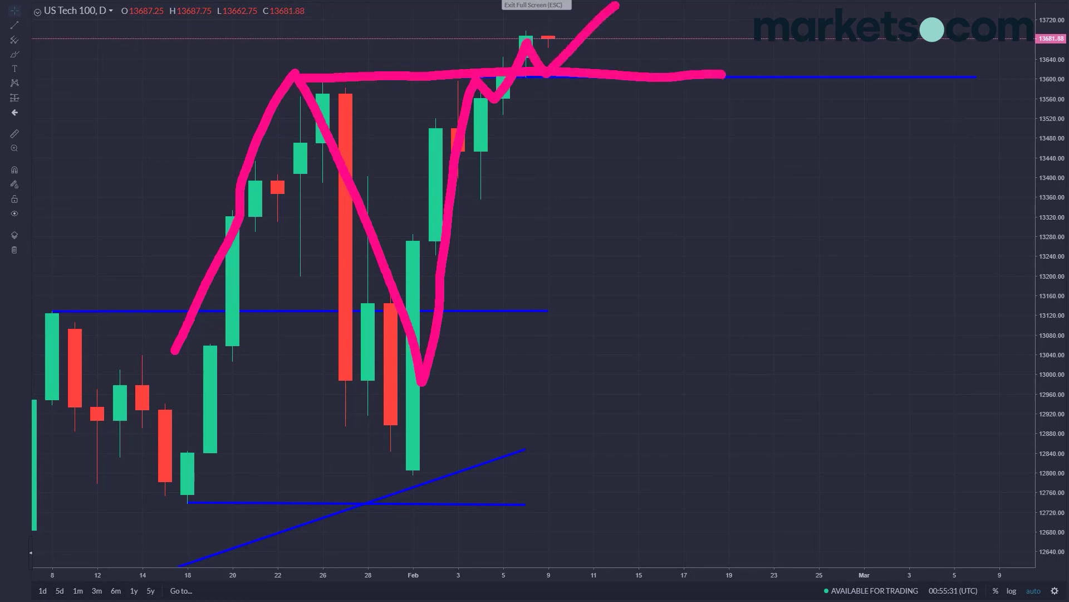
key("Escape")
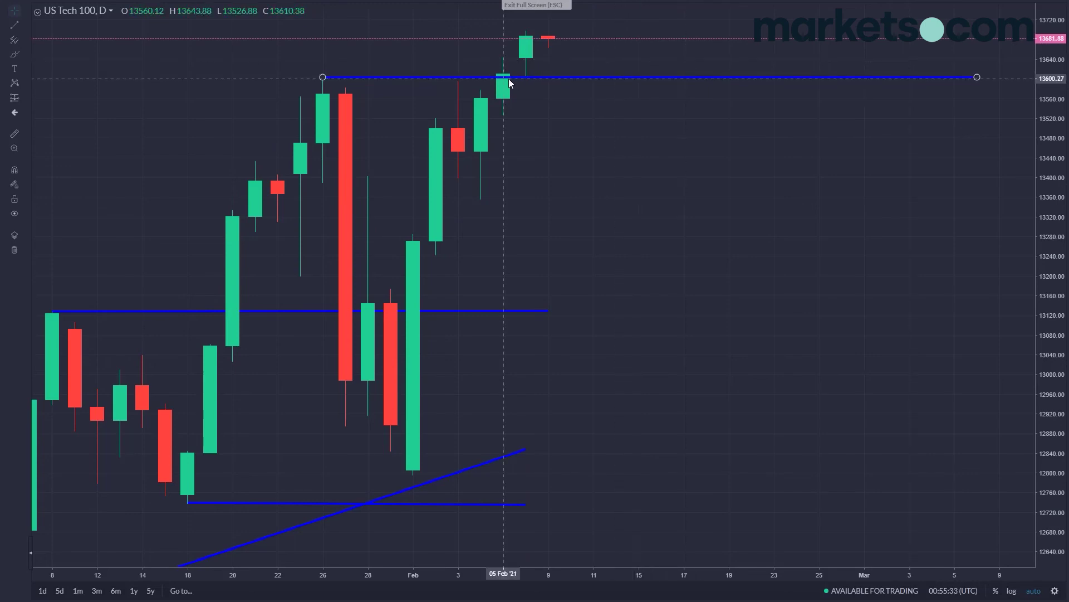
- Sketch a pullback to the 13600 line and a sideways move along it with a drop to about 13480, clearing both
left_click(529, 78)
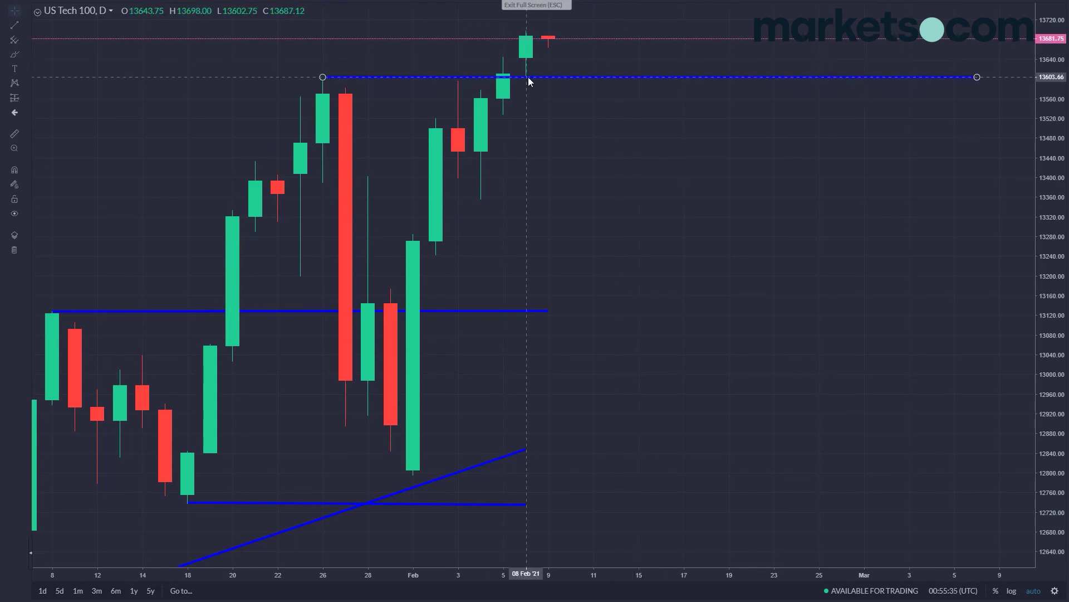
key("Escape")
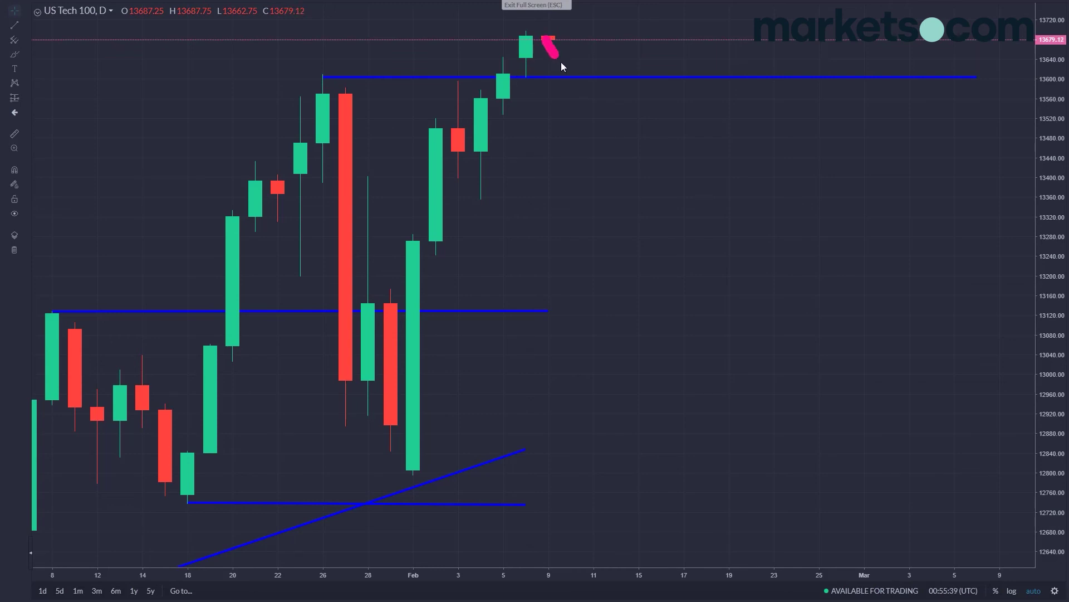
left_click_drag(561, 63, 571, 75)
key("Escape")
mouse_move(538, 42)
left_mouse_down()
mouse_move(549, 73)
mouse_move(658, 140)
left_mouse_up()
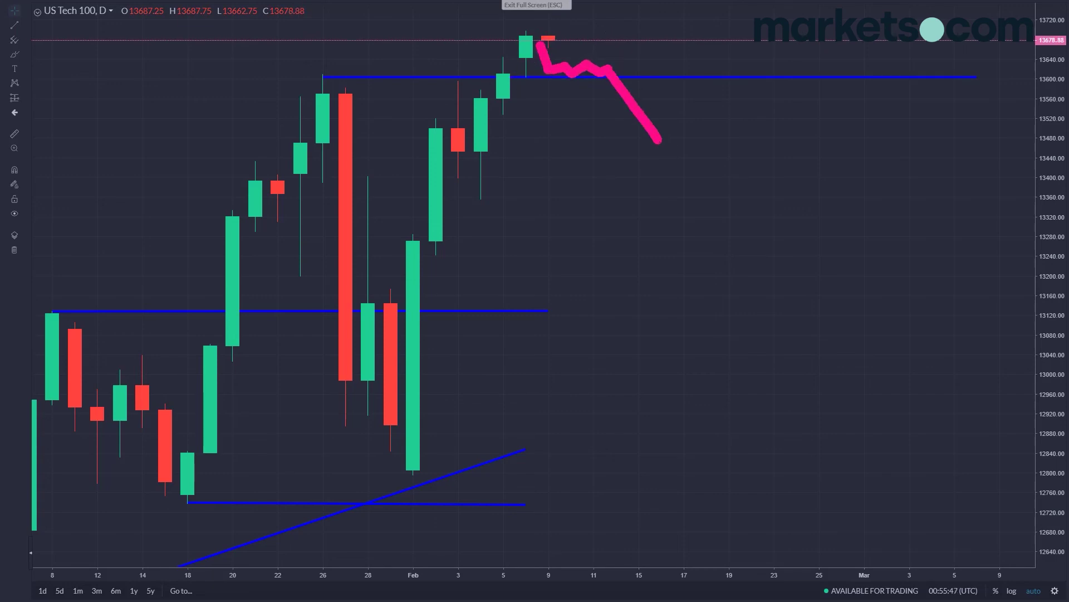
key("Escape")
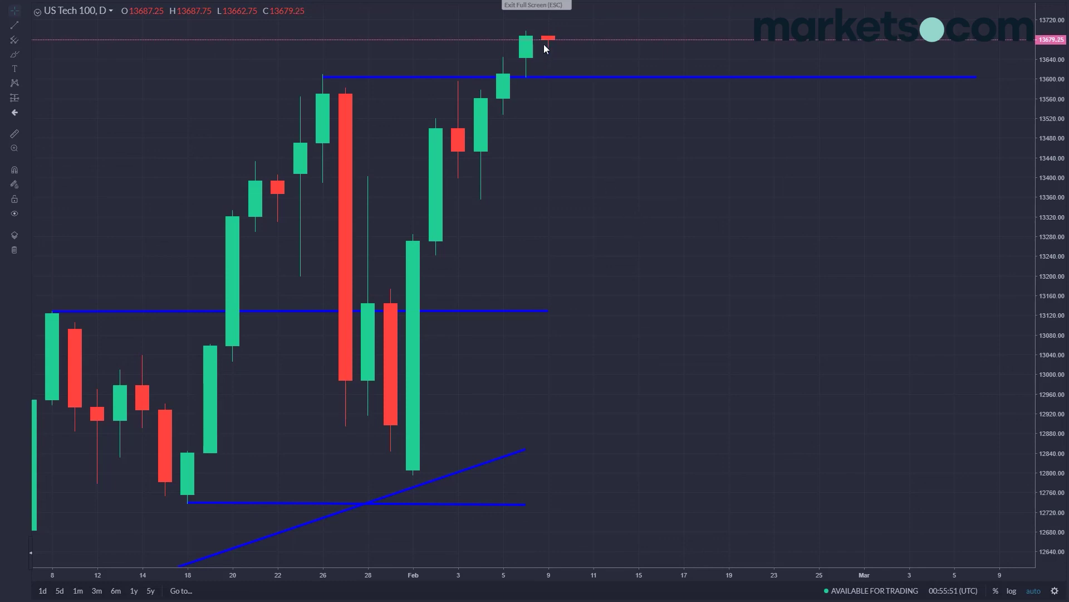
- Sketch a US Tech 100 dip to about 13615 followed by a rebound to about 13720
mouse_move(543, 42)
left_mouse_down()
mouse_move(561, 70)
mouse_move(590, 19)
left_mouse_up()
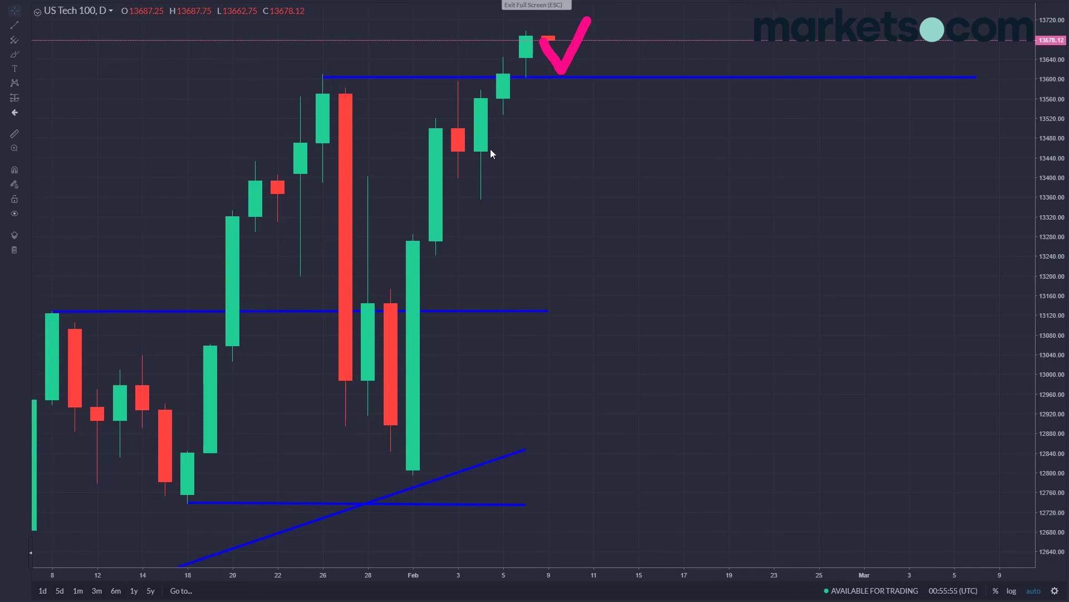